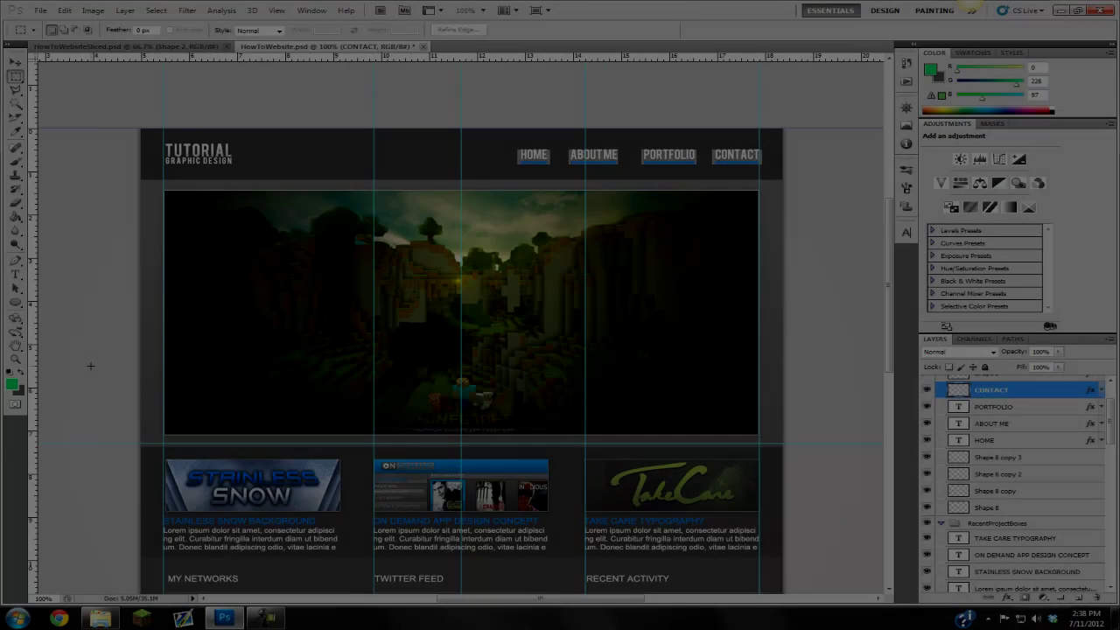
scroll(881, 279, "down", 2)
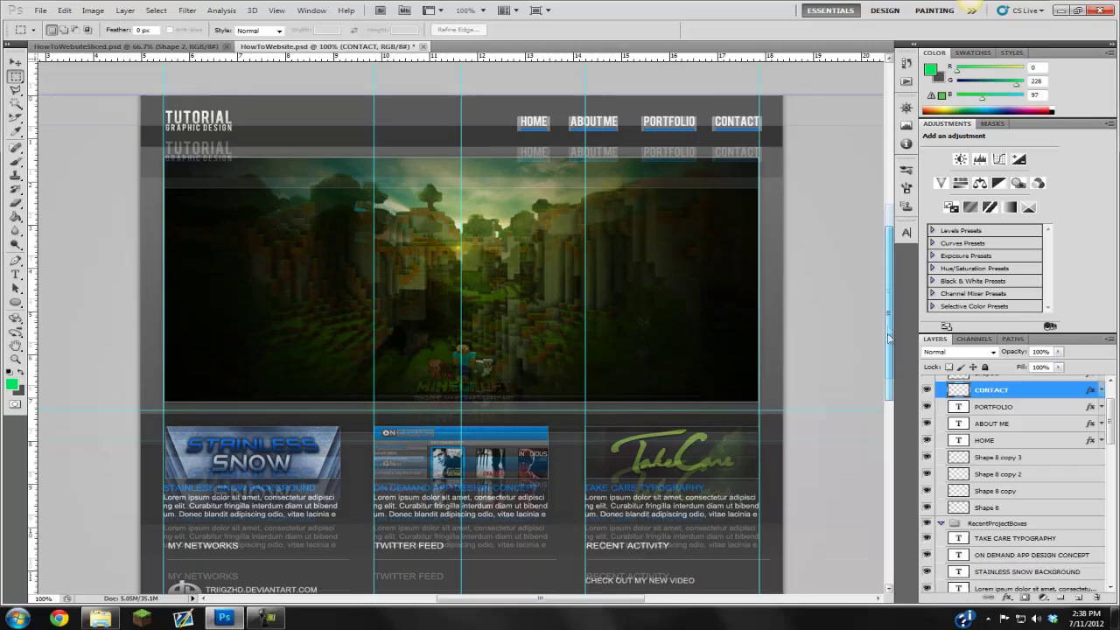
scroll(881, 279, "up", 2)
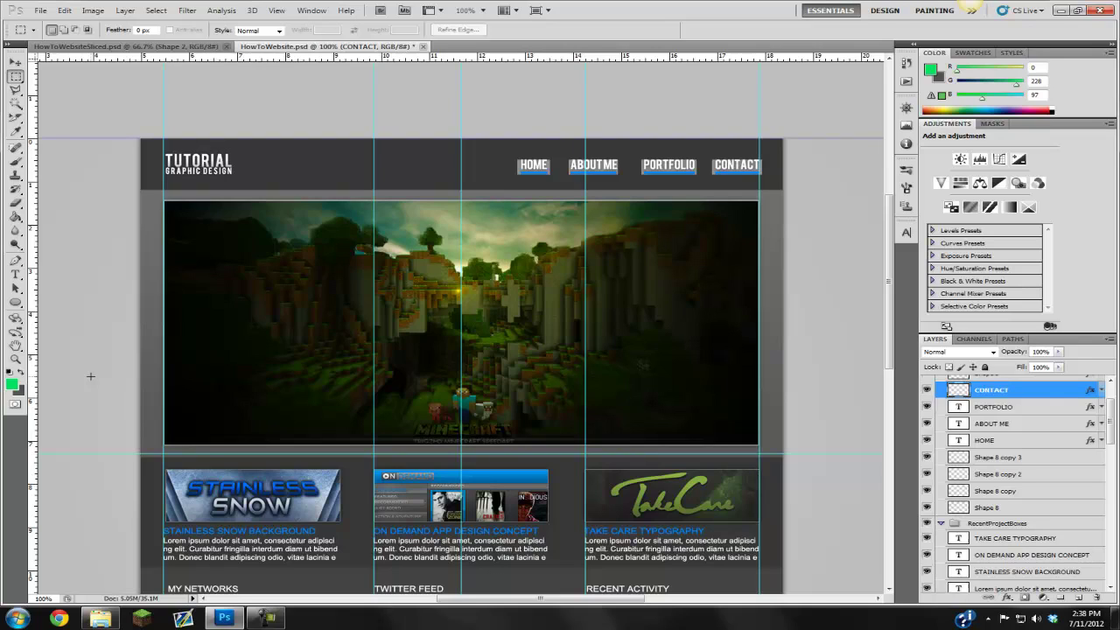
- With the Move tool, place guides along all four edges of the gray box behind the CONTACT link
left_click(15, 63)
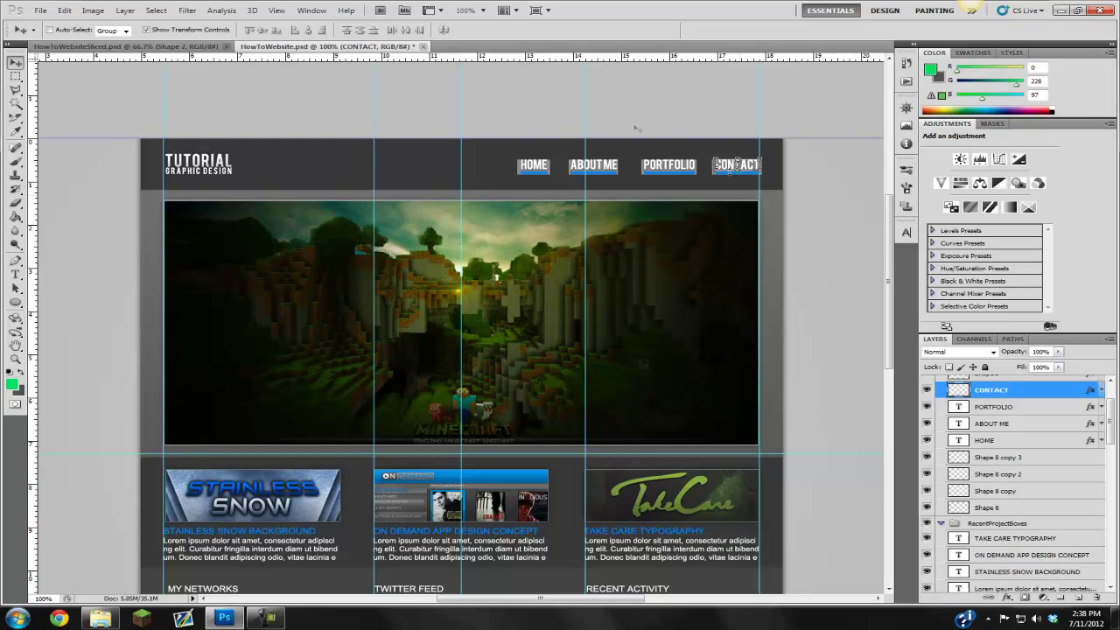
left_click(277, 11)
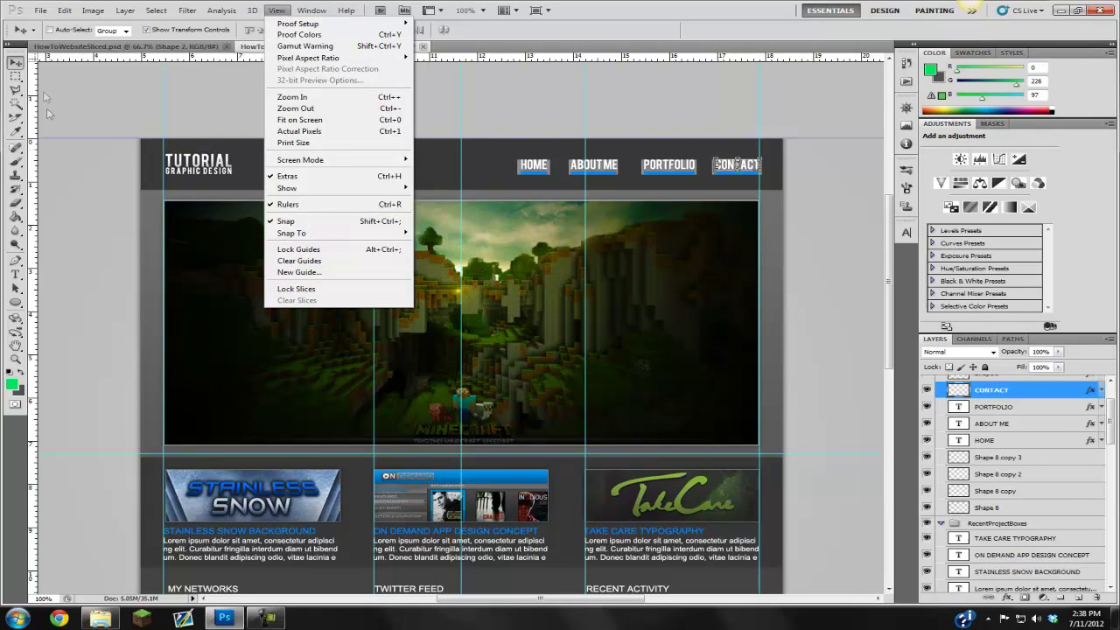
key("Escape")
key("Escape")
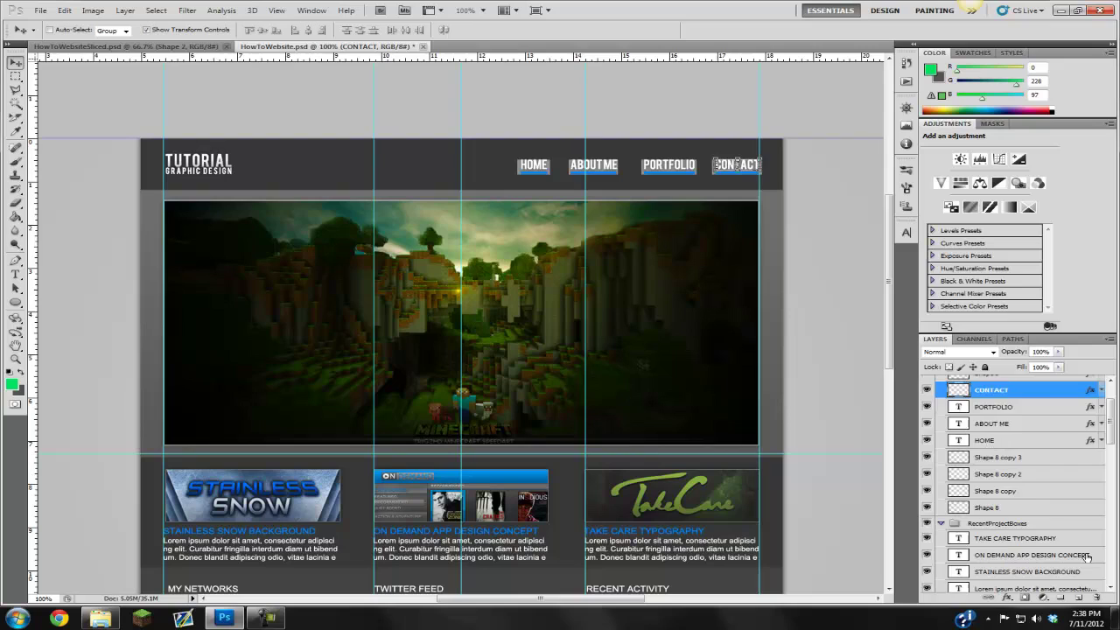
scroll(1029, 499, "down", 1)
left_click(1031, 448)
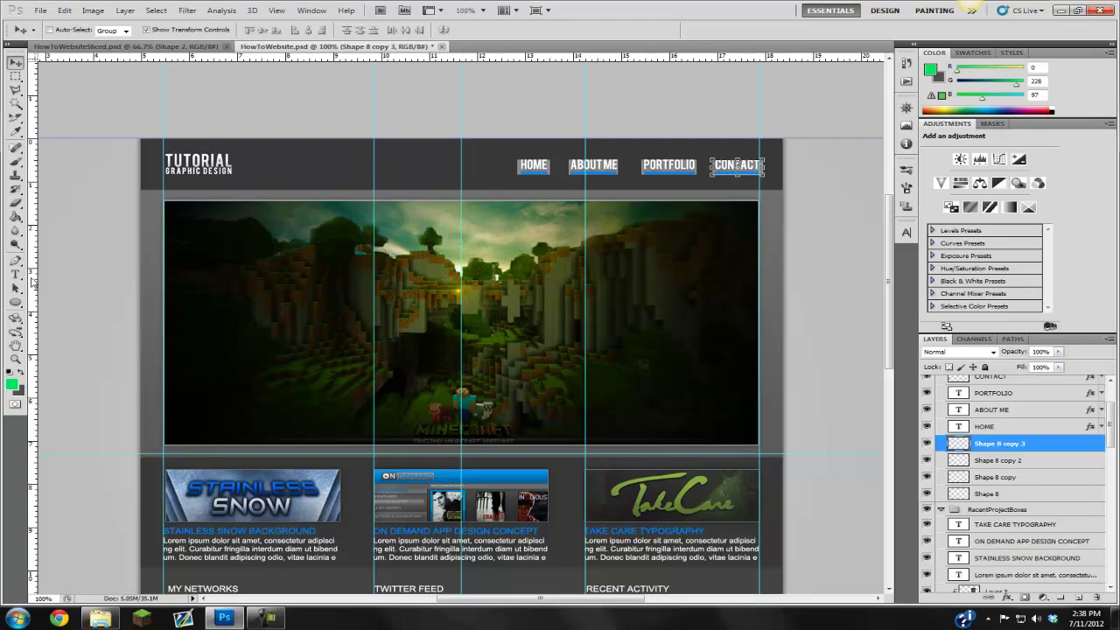
left_click_drag(128, 291, 712, 306)
left_click_drag(40, 343, 760, 344)
left_click_drag(679, 64, 737, 164)
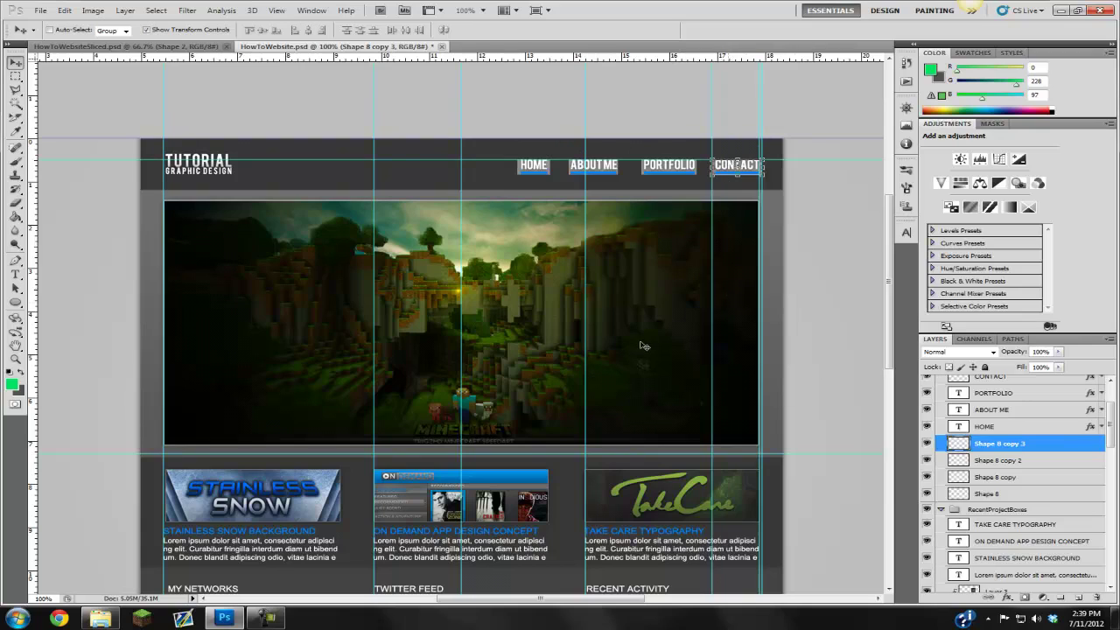
mouse_move(665, 64)
left_mouse_down()
mouse_move(708, 185)
mouse_move(716, 176)
left_mouse_up()
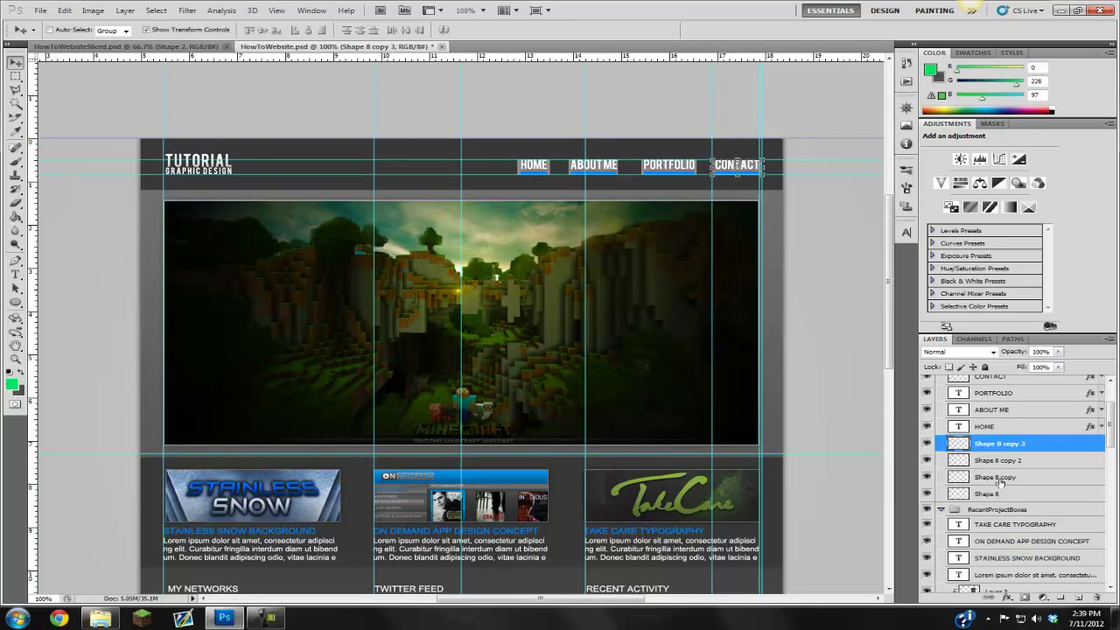
- Place vertical guides along both side edges of the gray box behind the PORTFOLIO link
left_click(1030, 461)
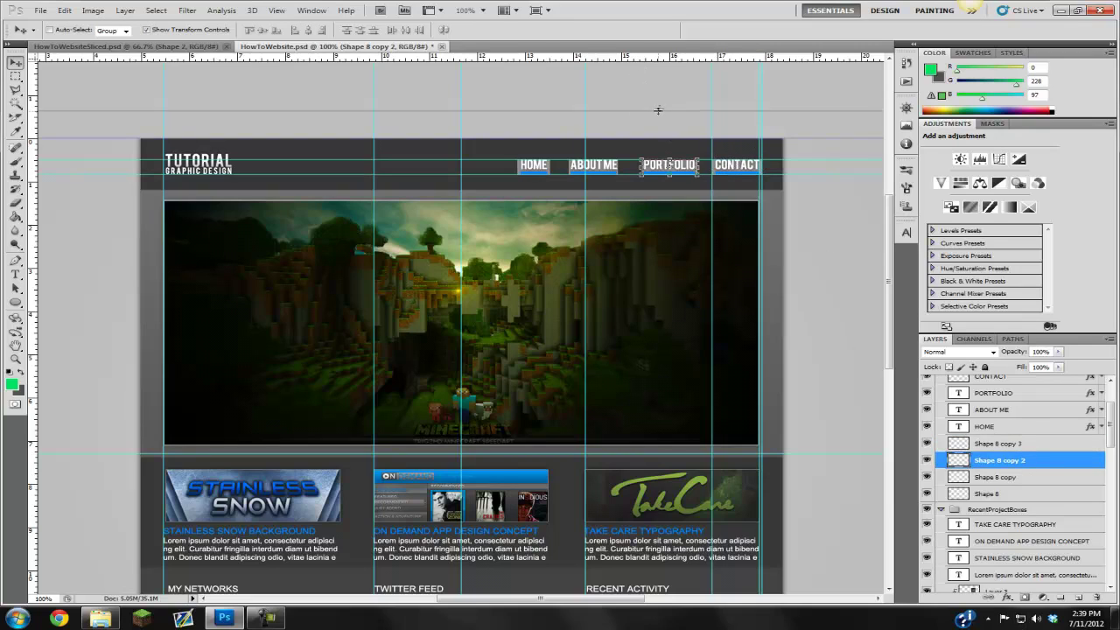
left_click_drag(37, 352, 697, 328)
left_click_drag(35, 361, 643, 332)
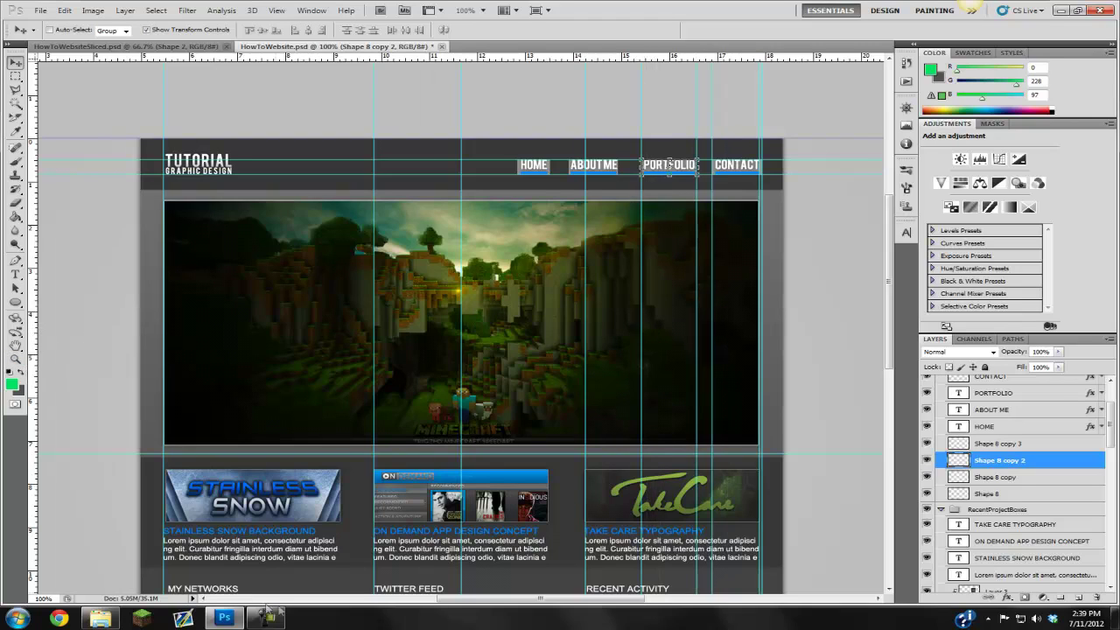
left_click(267, 617)
left_click(1007, 548)
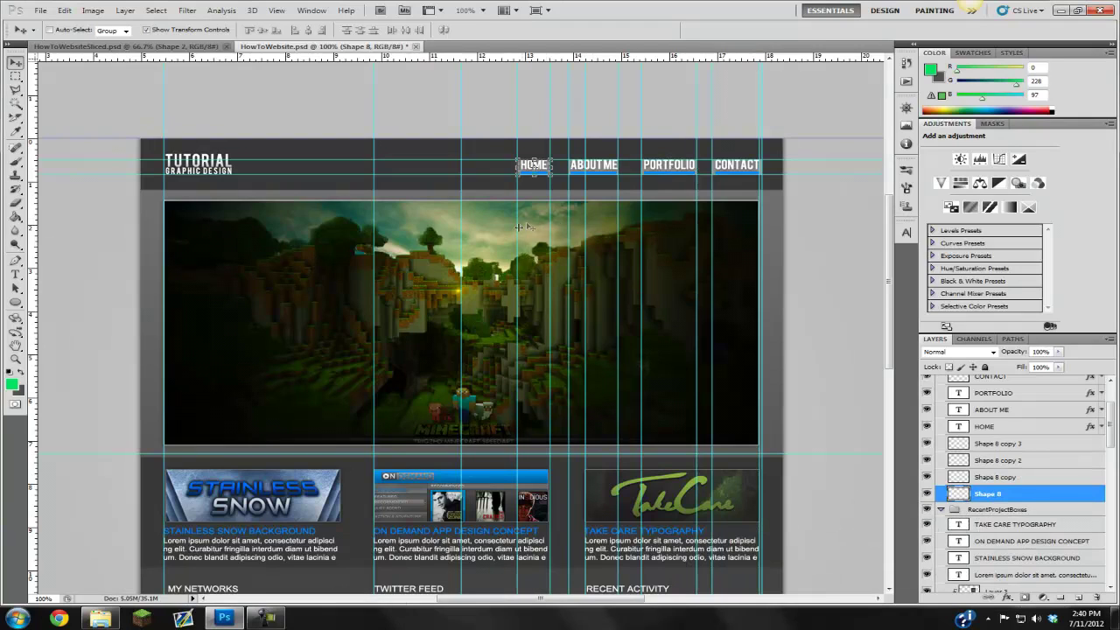
left_click_drag(698, 210, 762, 203)
- Make a rectangular selection of the HOME button within its guides and copy it merged from all layers
left_click(15, 77)
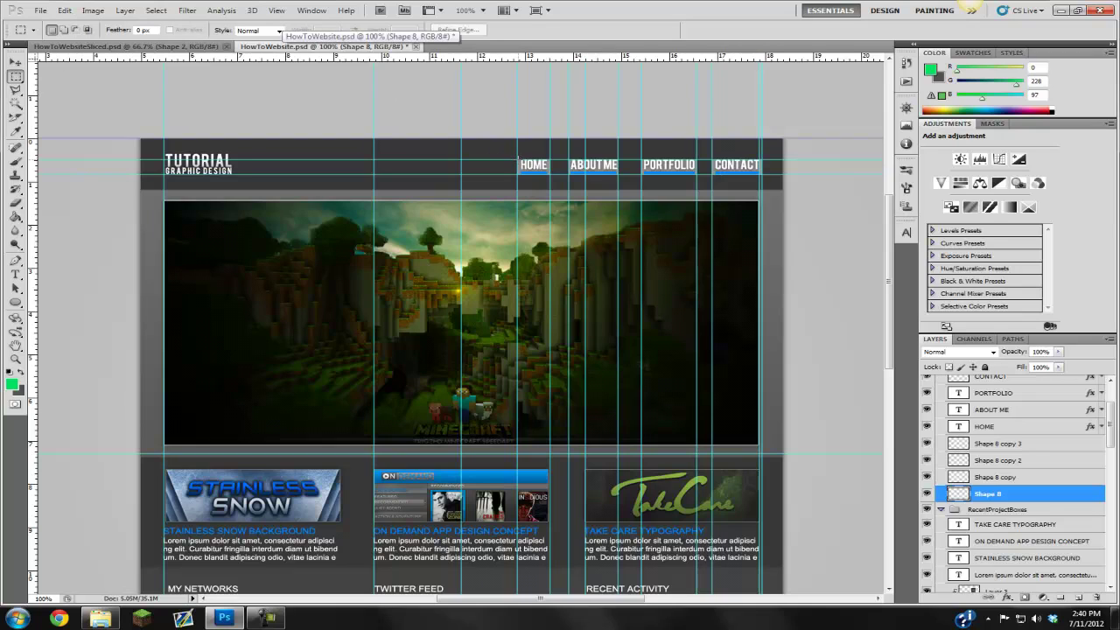
left_click_drag(549, 174, 519, 160)
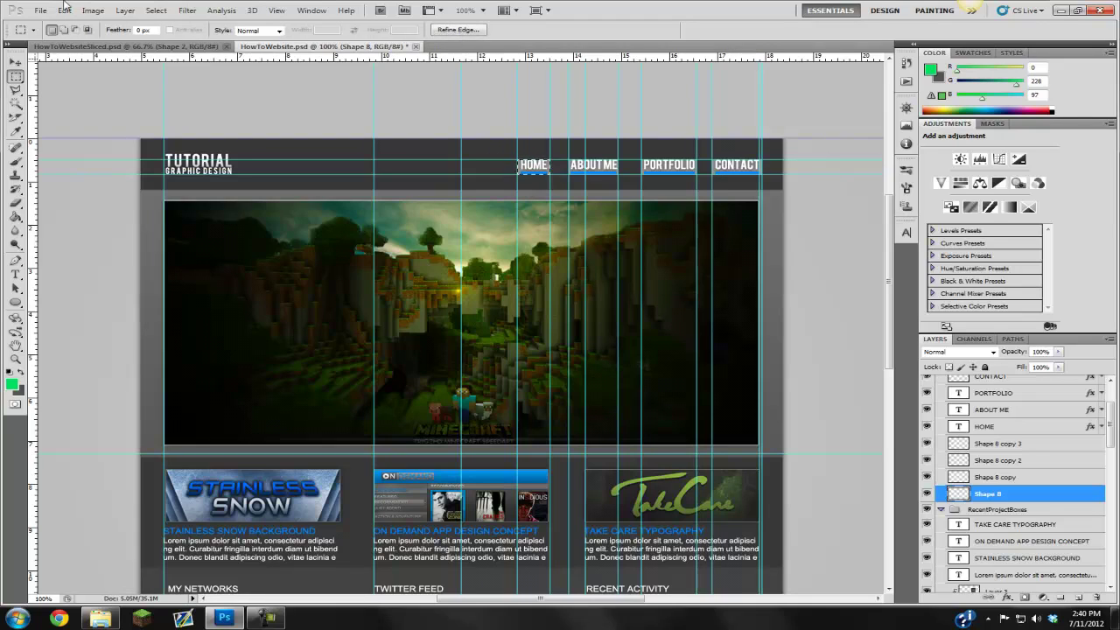
left_click(64, 11)
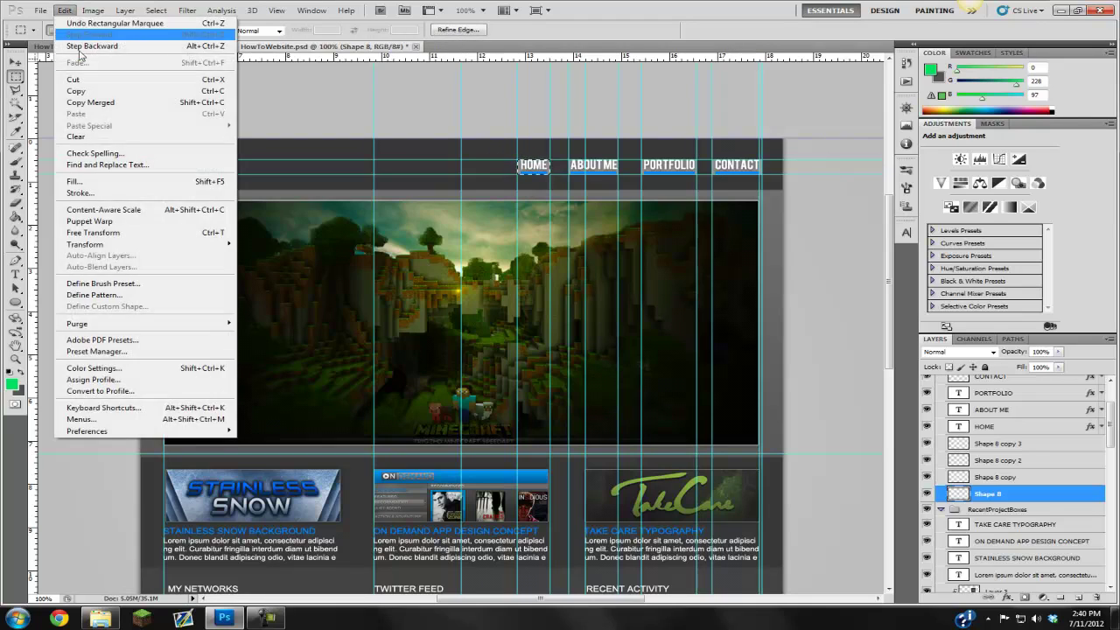
left_click(100, 103)
- Create a new 49 x 25 pixel document from the Clipboard preset and paste the copied HOME button into it
left_click(40, 10)
left_click(49, 24)
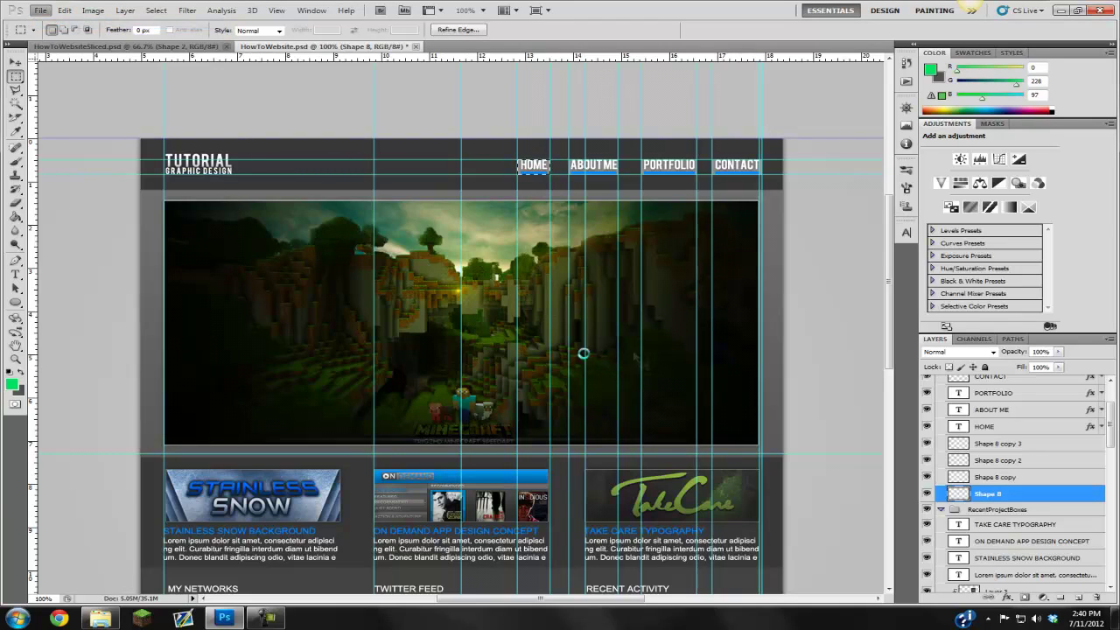
left_click_drag(537, 142, 560, 210)
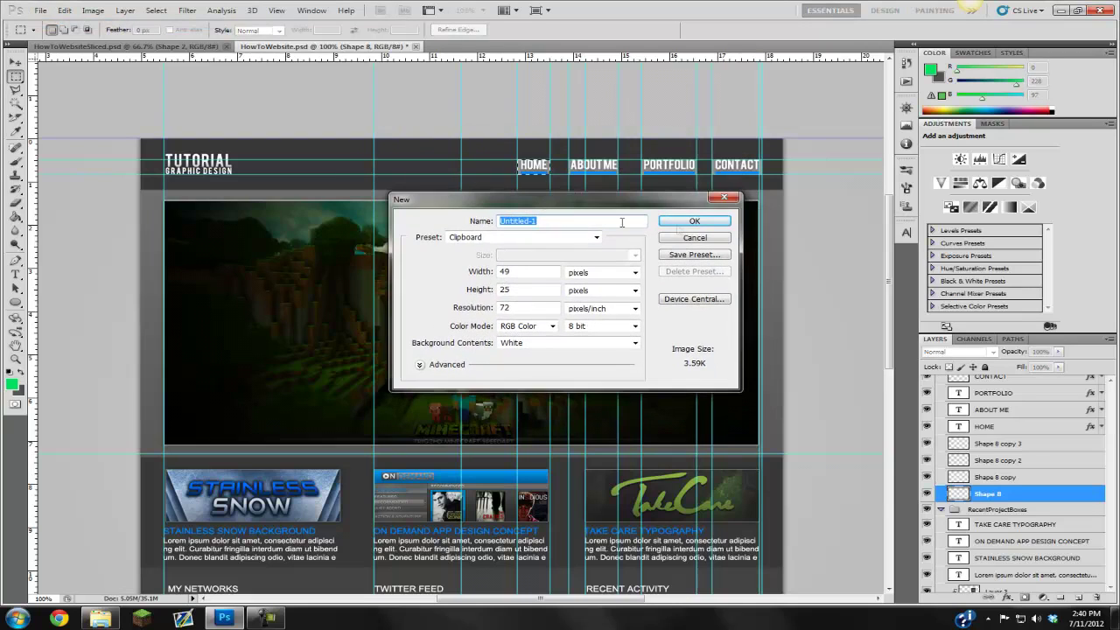
left_click(688, 228)
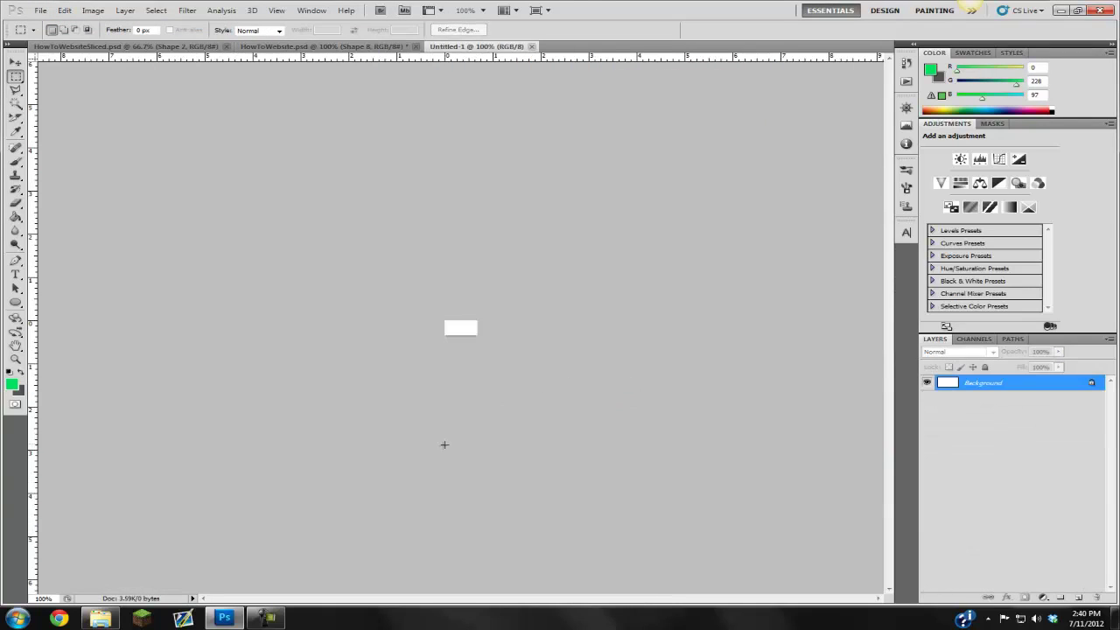
key("ctrl+v")
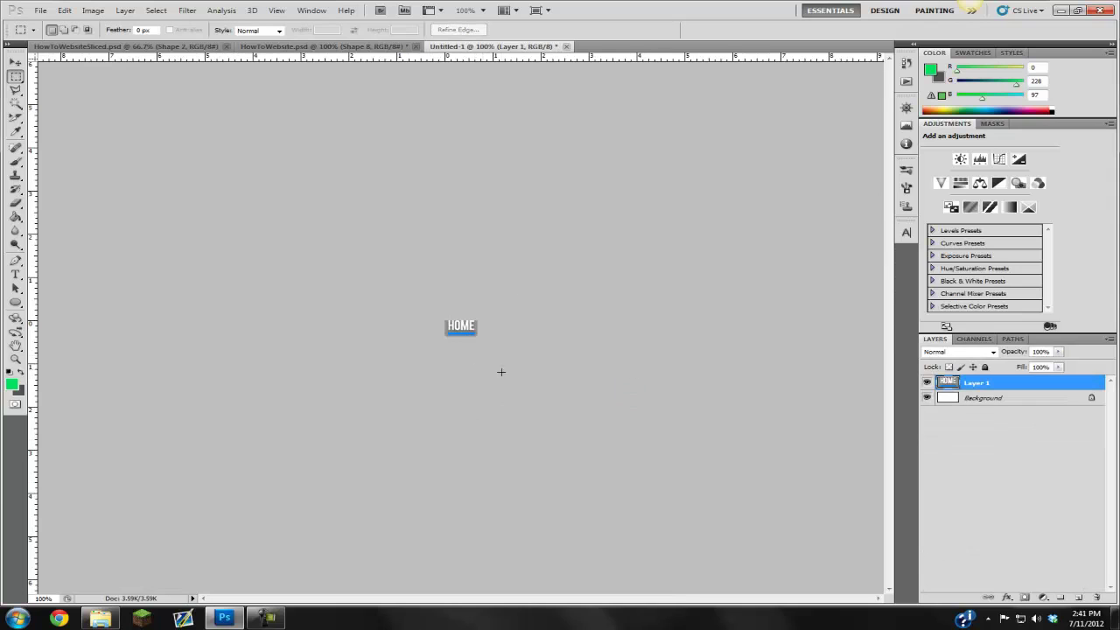
left_click(111, 46)
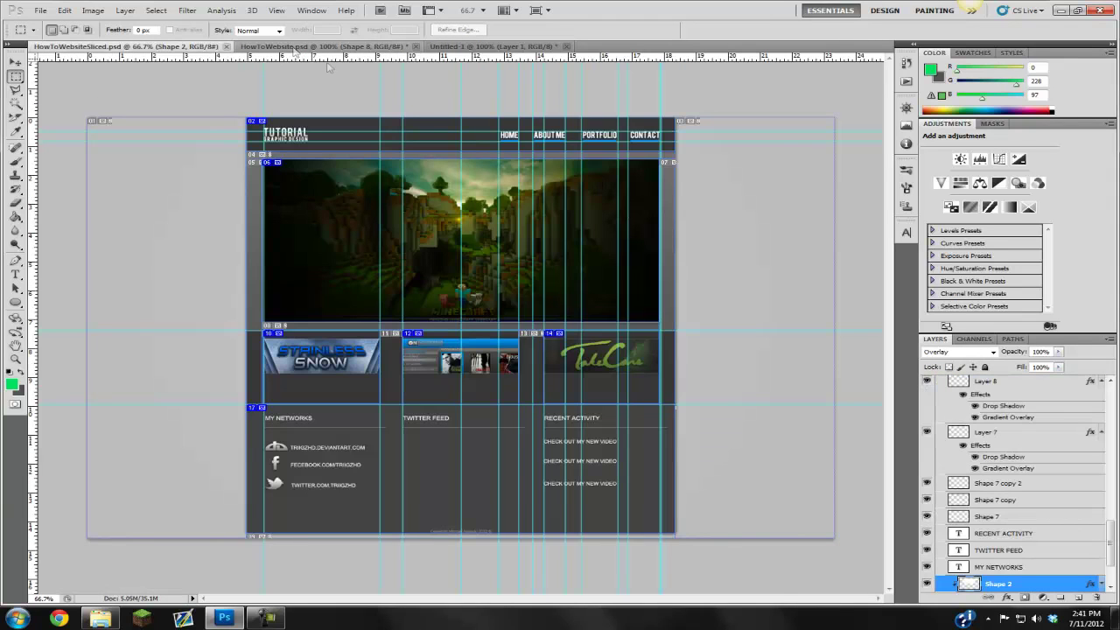
left_click(295, 47)
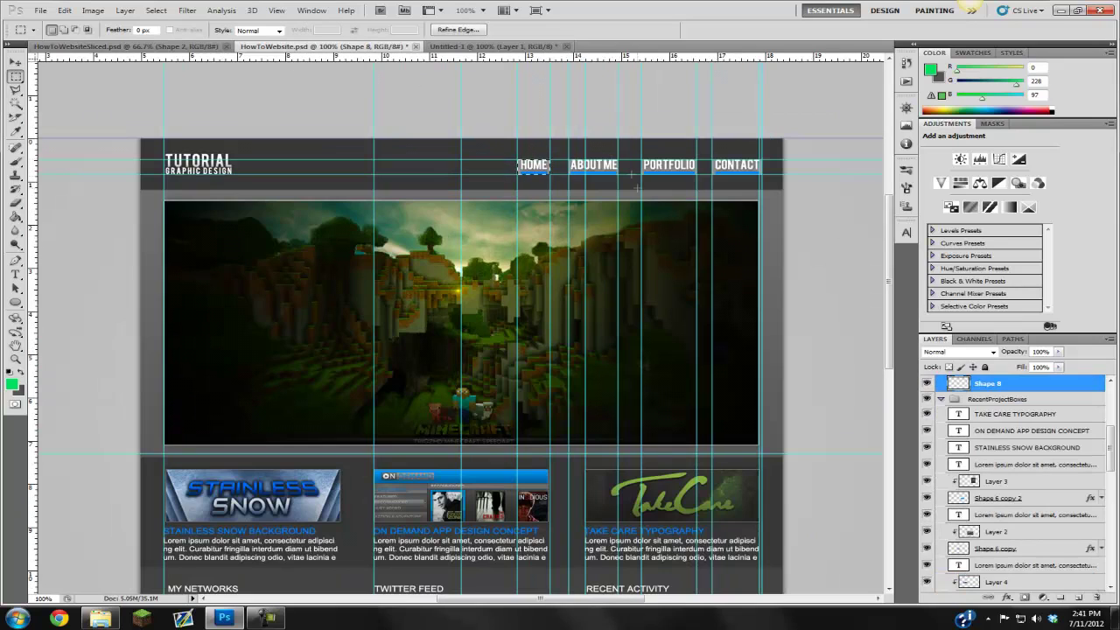
left_click(494, 46)
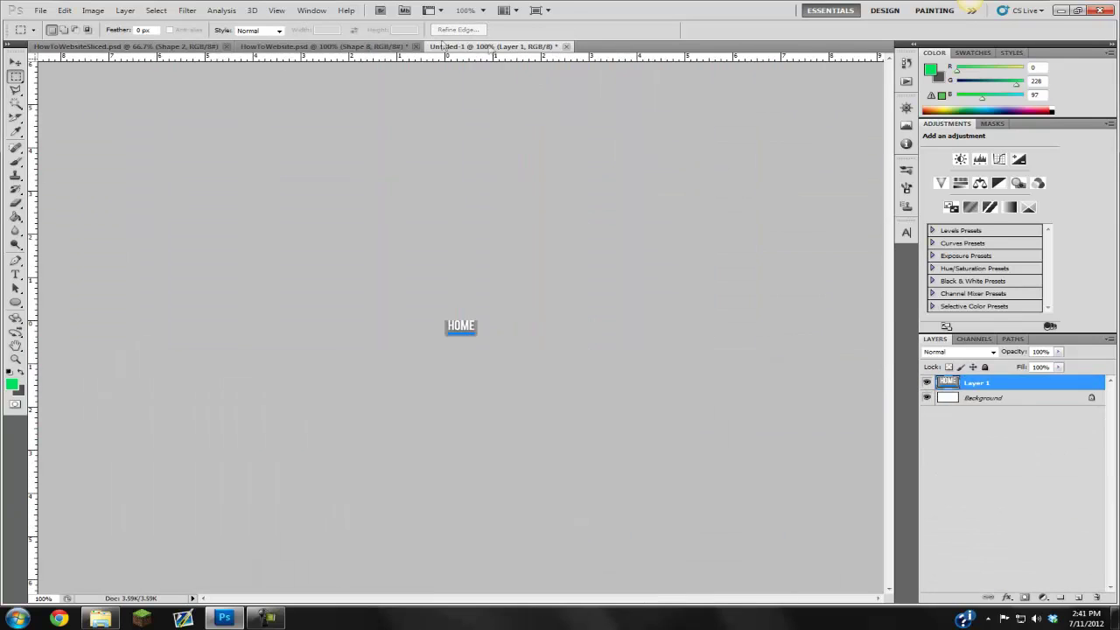
left_click(266, 618)
left_click(1028, 548)
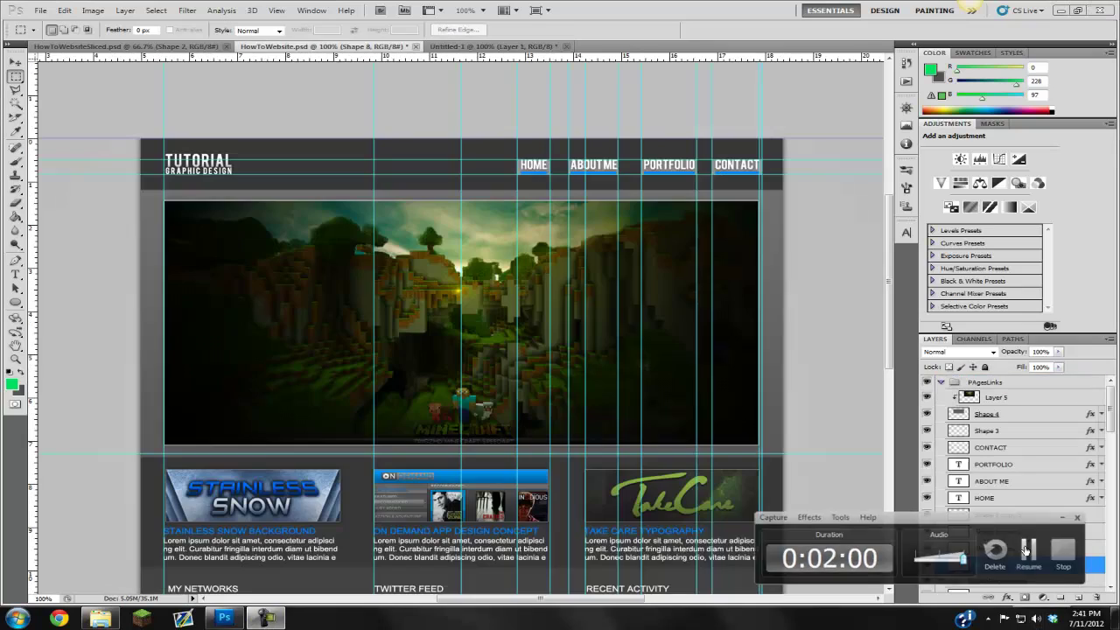
left_click(1028, 549)
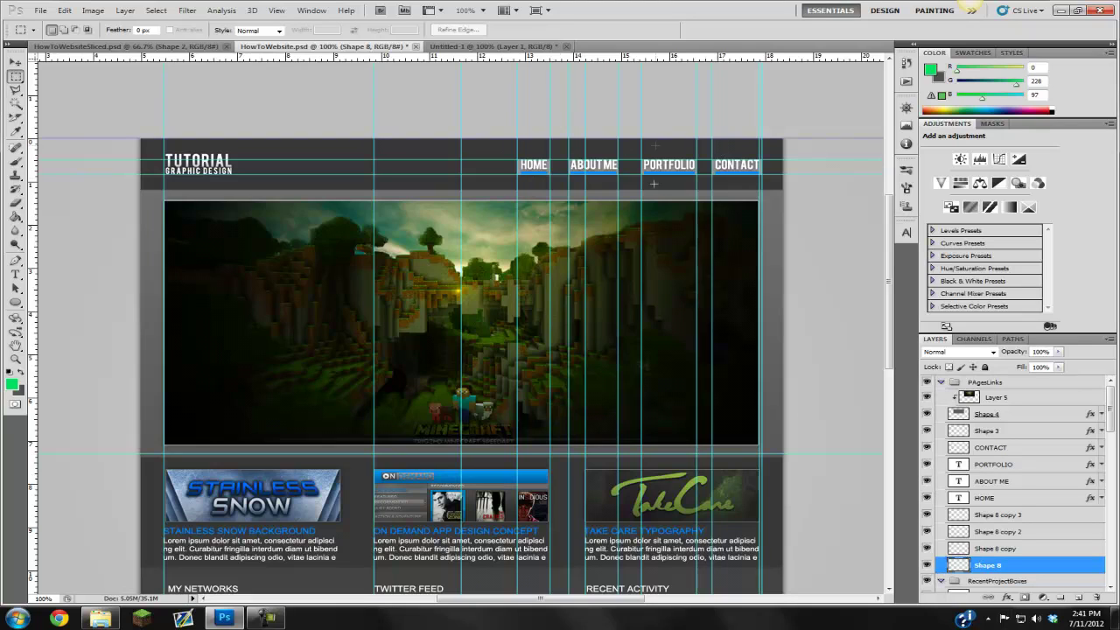
- Hide the four gray box layers, Shape 8 through Shape 8 copy 3, behind the navigation links
left_click(929, 567)
left_click(927, 549)
left_click(926, 532)
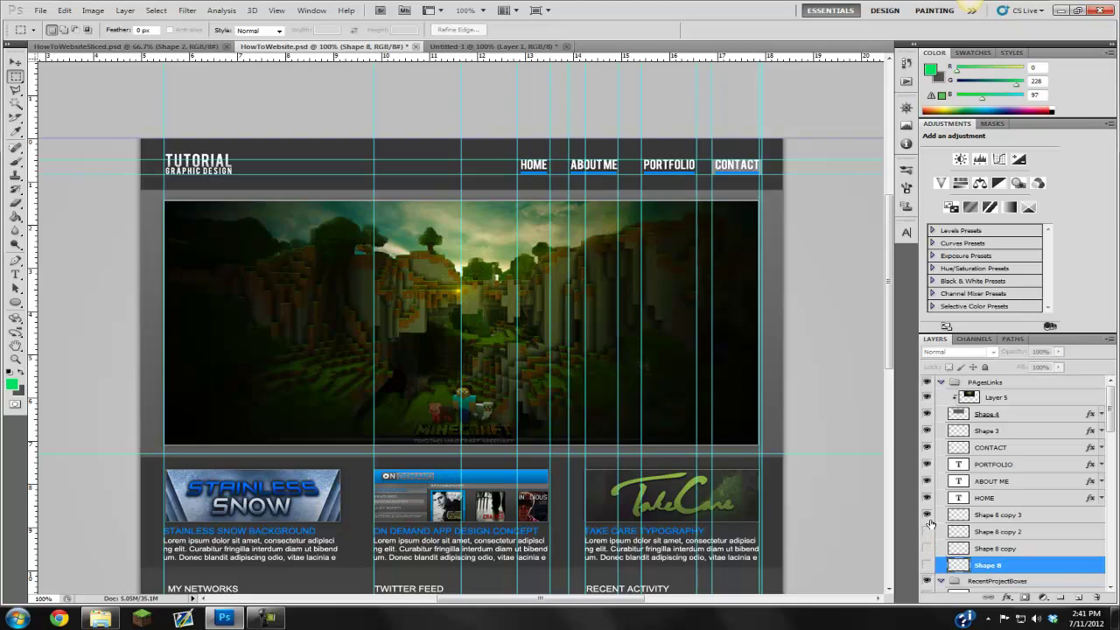
left_click(927, 514)
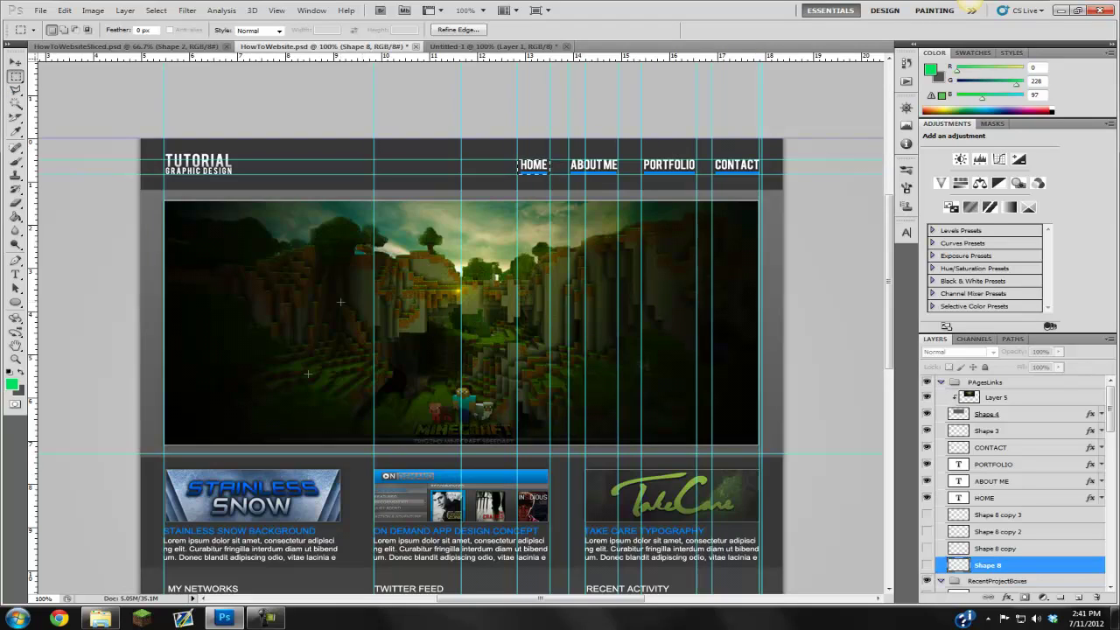
left_click(263, 618)
left_click(263, 618)
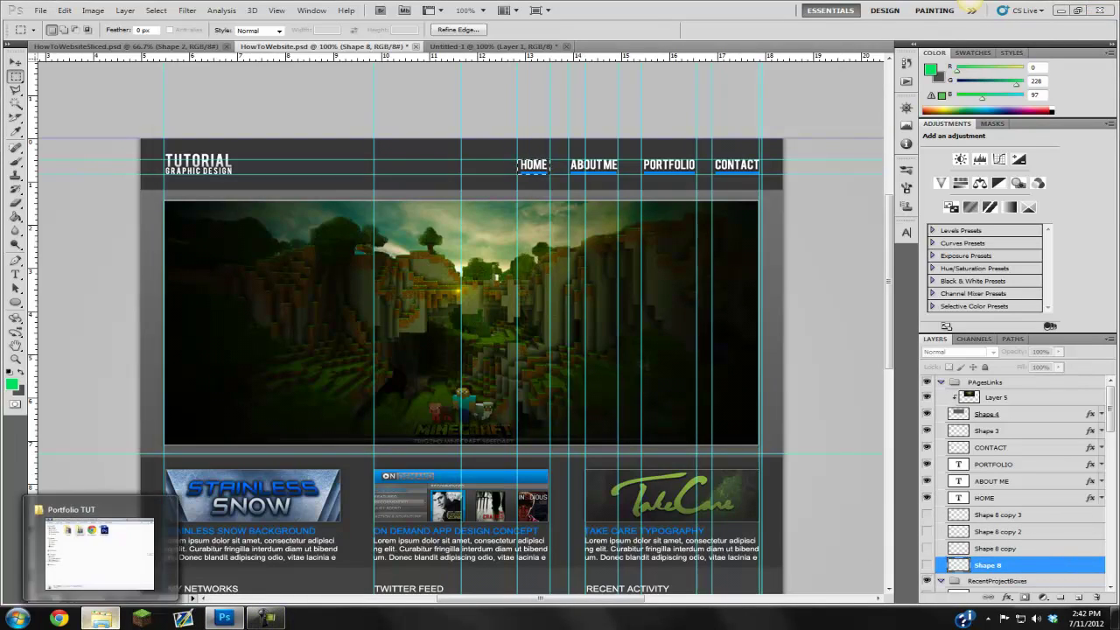
- Switch to Windows Explorer, open the Nav Buttons folder in Portfolio TUT and examine the saved normal and rollover button images
left_click(100, 618)
double_click(370, 179)
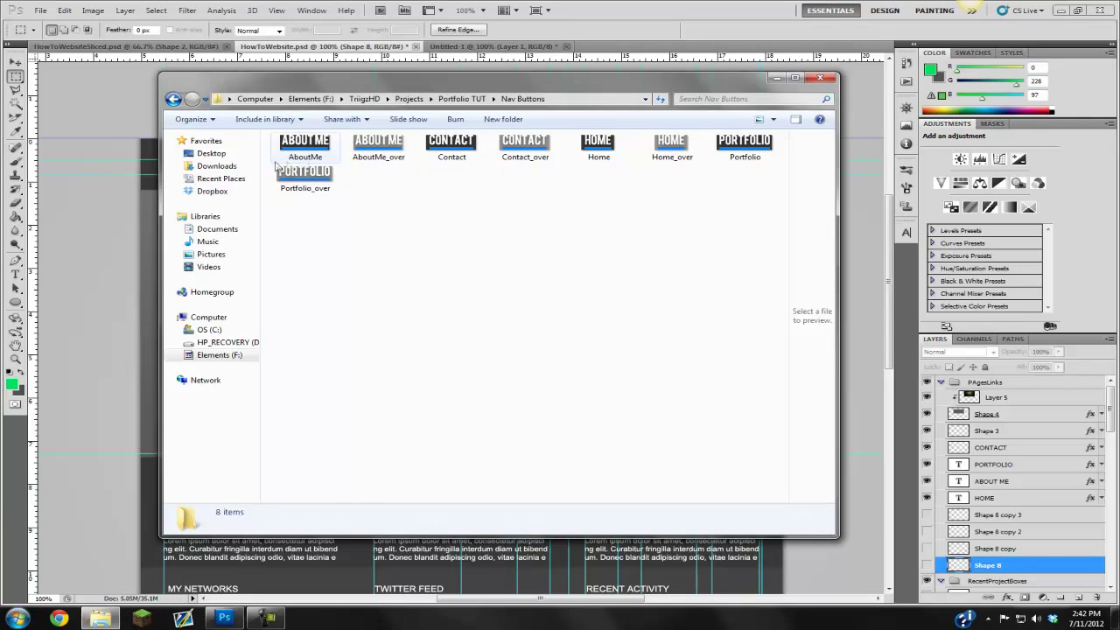
left_click(315, 157)
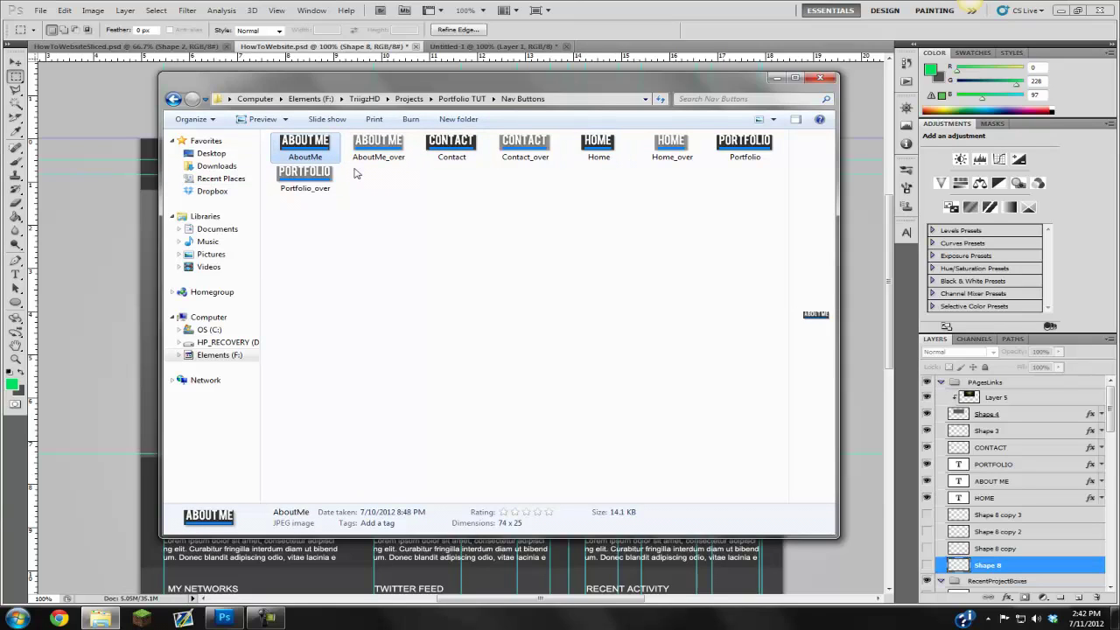
- Return to the website layout in Photoshop and clear the selection around the HOME button
left_click(90, 270)
key("v")
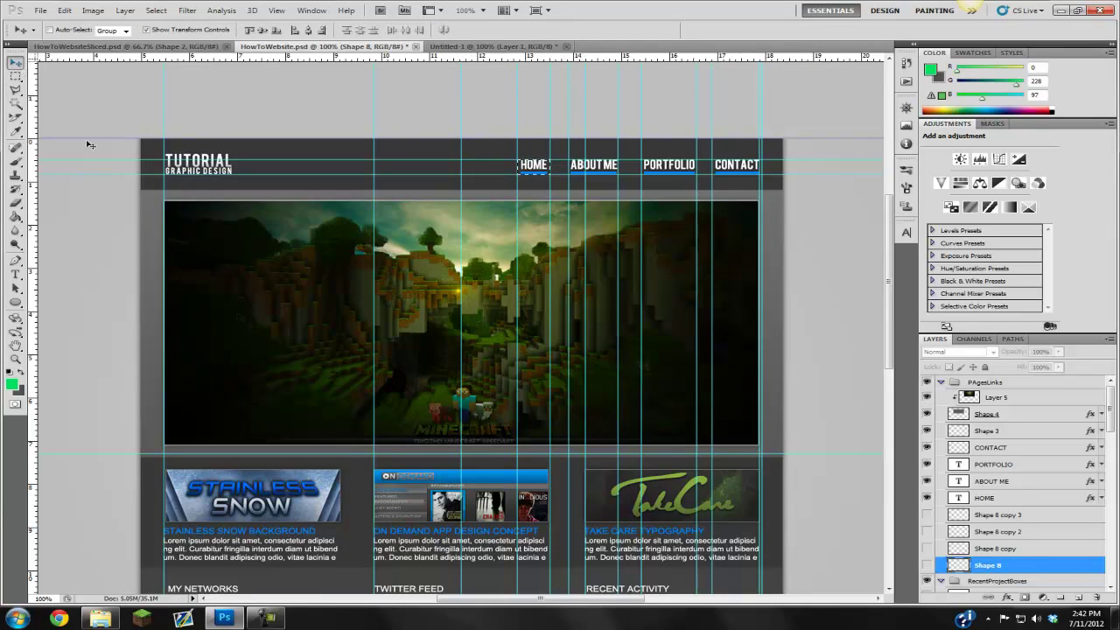
left_click_drag(889, 213, 888, 225)
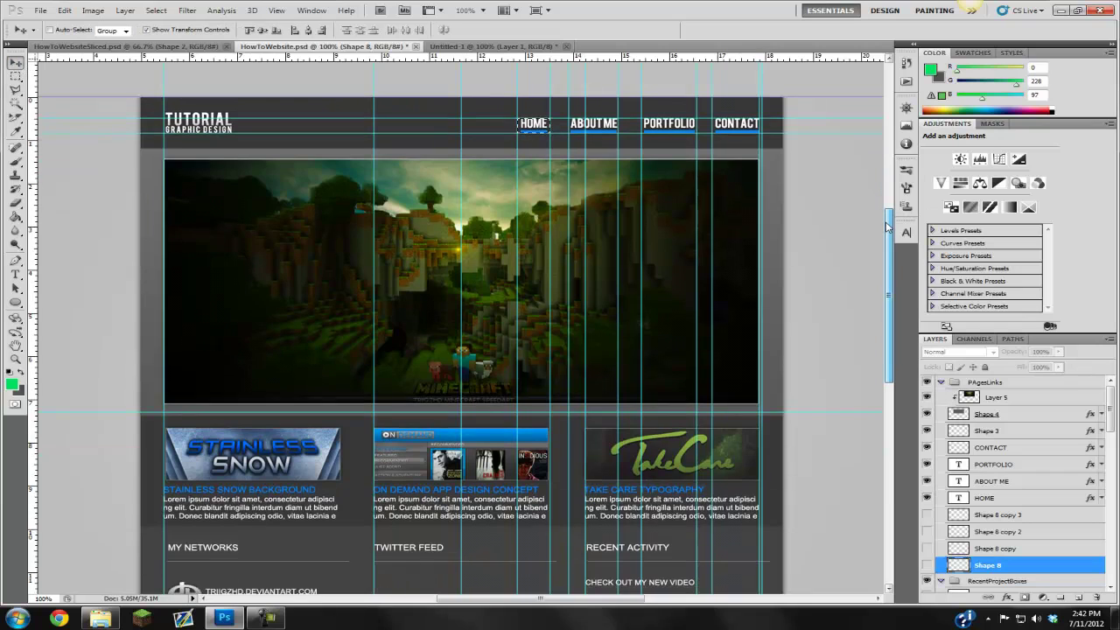
left_click(15, 77)
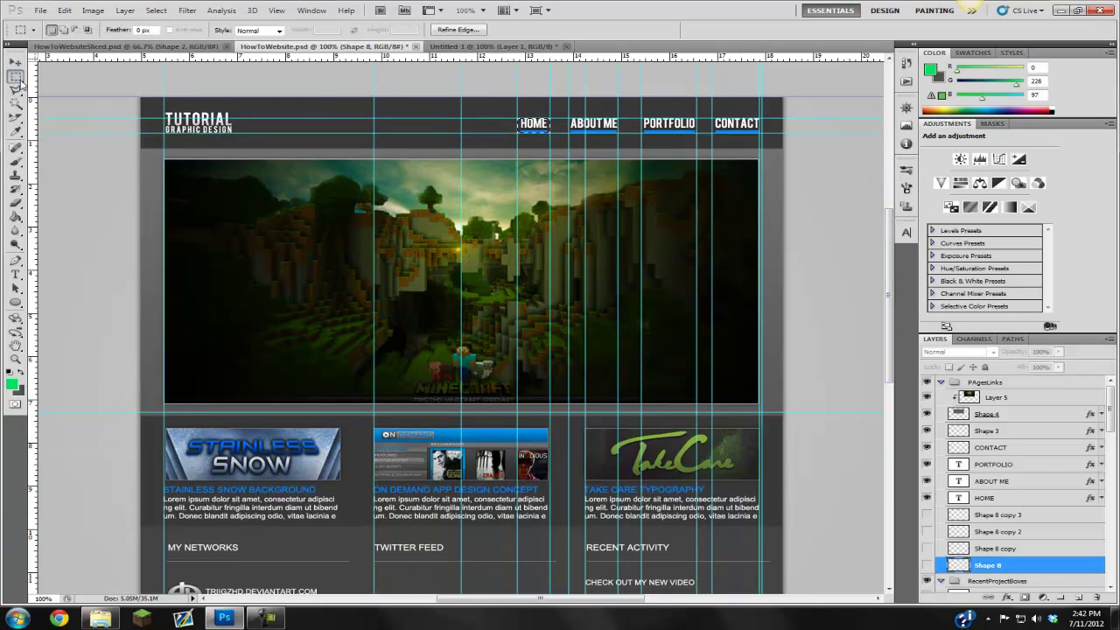
key("ctrl+d")
key("v")
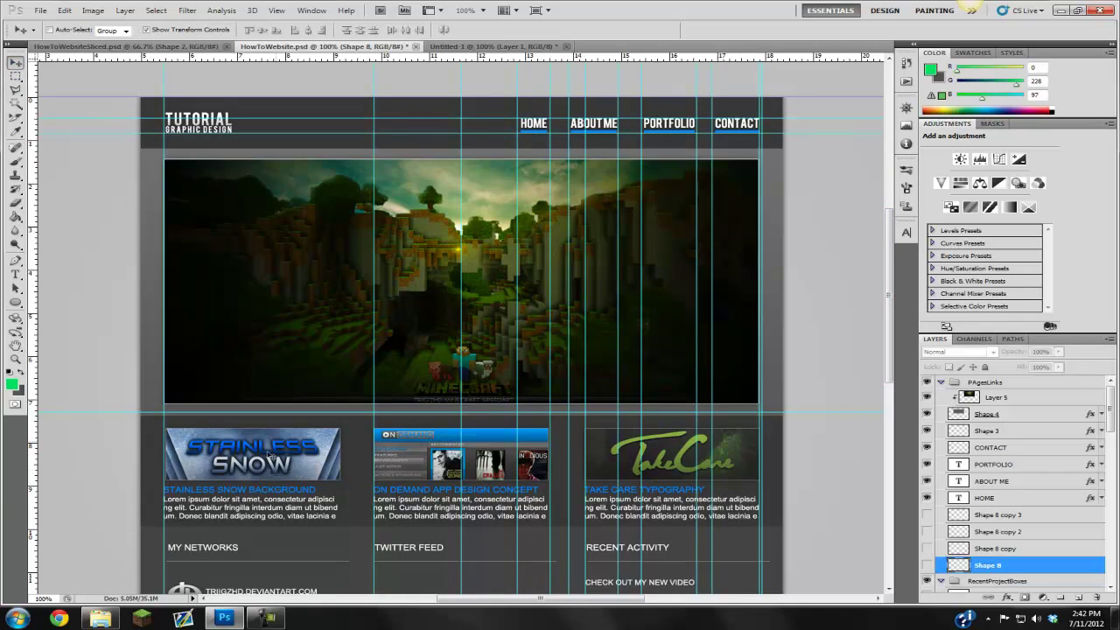
- Select the Take Care thumbnail's shape layer and place horizontal guides along its upper and lower edges
left_click_drag(889, 293, 889, 326)
left_click(991, 447)
scroll(994, 450, "down", 2)
scroll(994, 450, "down", 4)
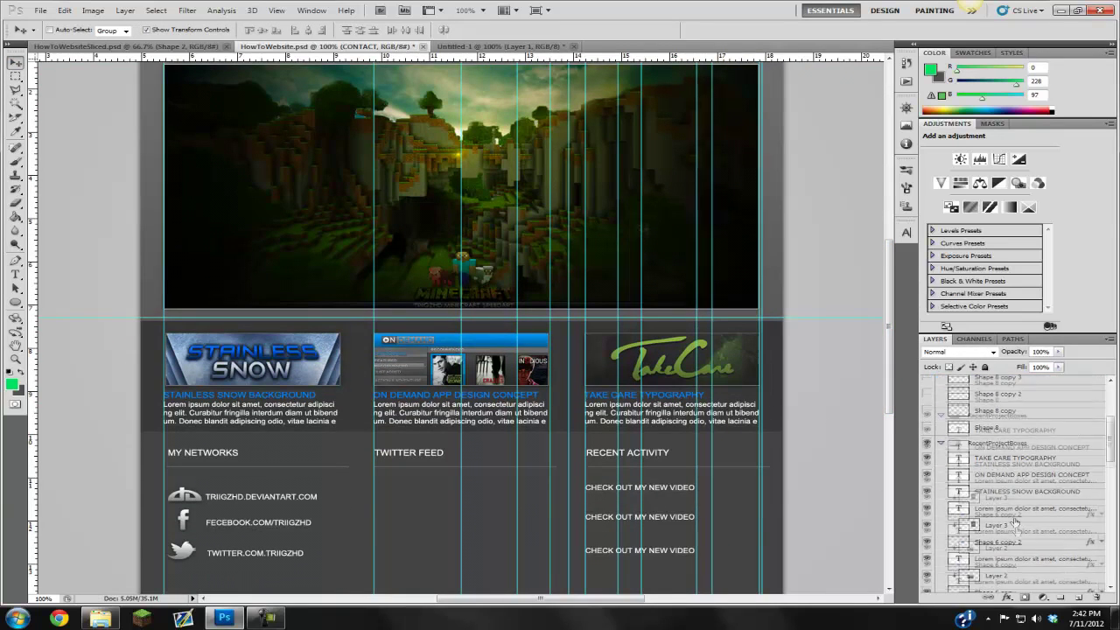
left_click(1038, 490)
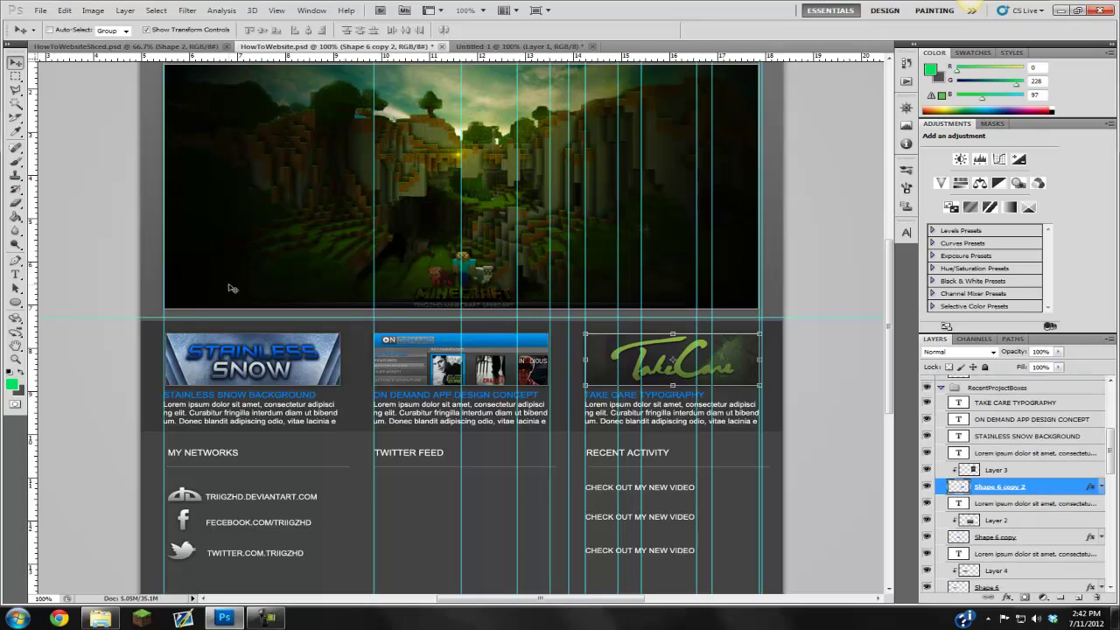
left_click_drag(696, 58, 723, 334)
left_click_drag(656, 63, 691, 385)
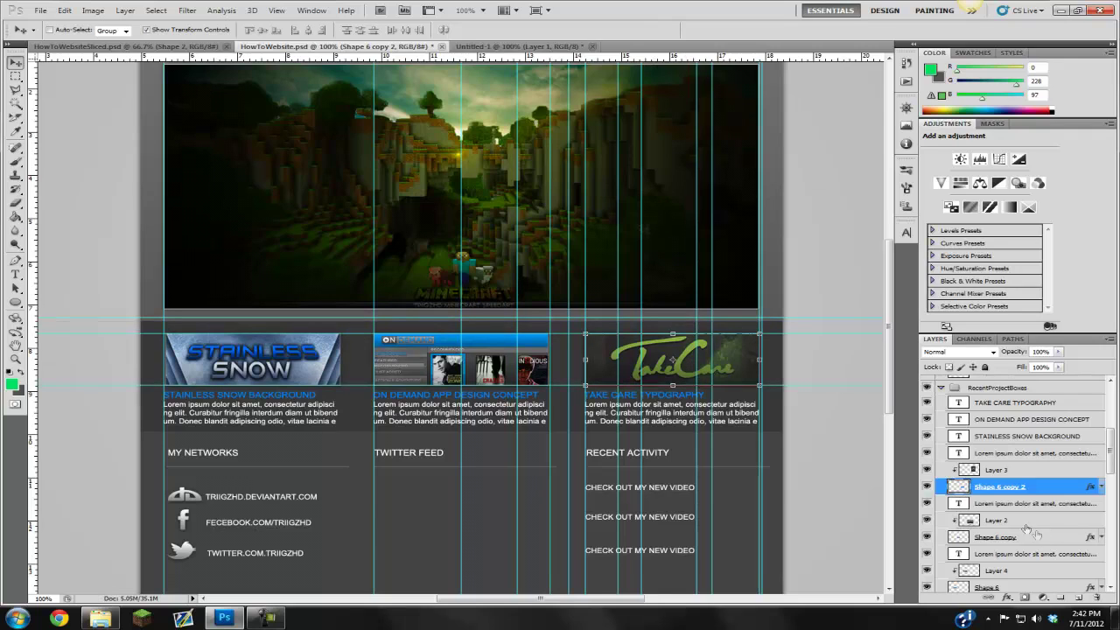
- Select the On Demand and Stainless Snow thumbnails' shape layers in turn and place vertical guides along their side edges
left_click(1002, 537)
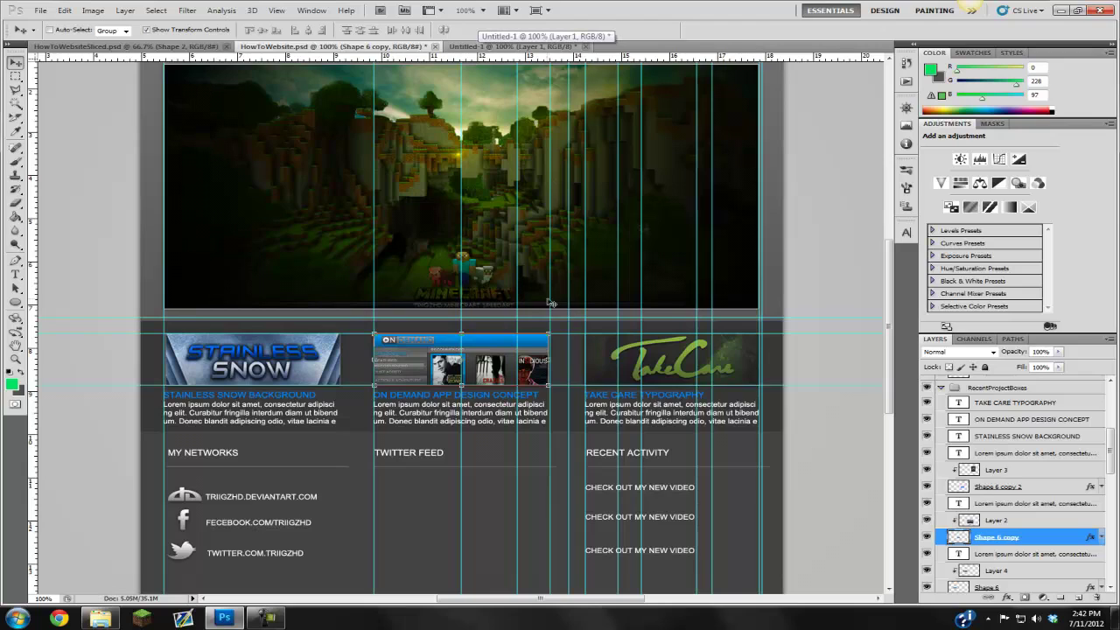
left_click(989, 587)
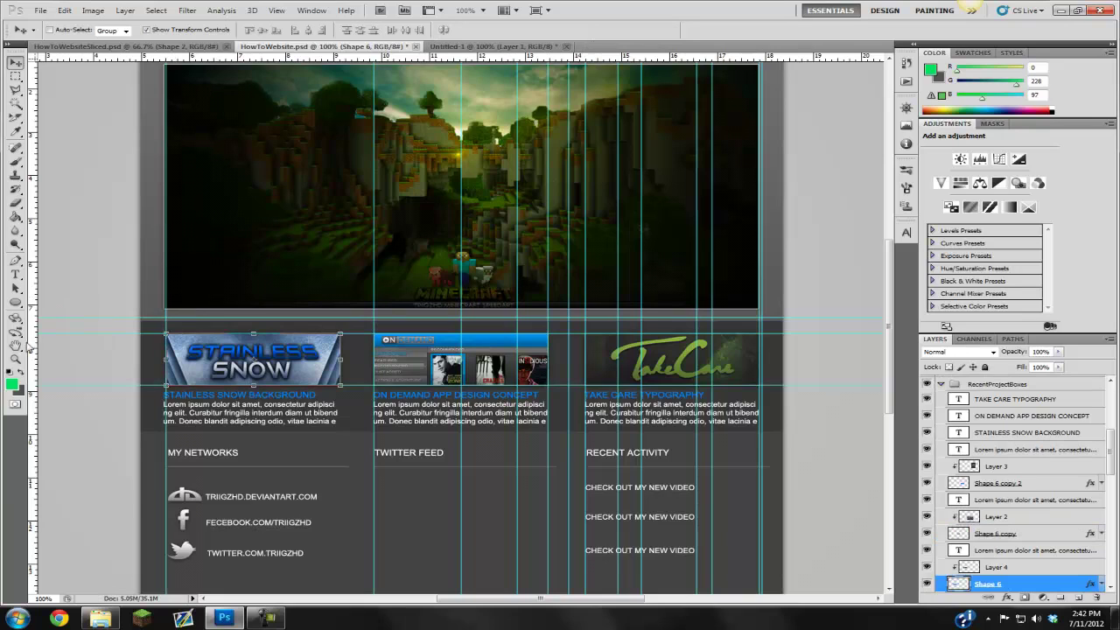
left_click_drag(35, 348, 339, 401)
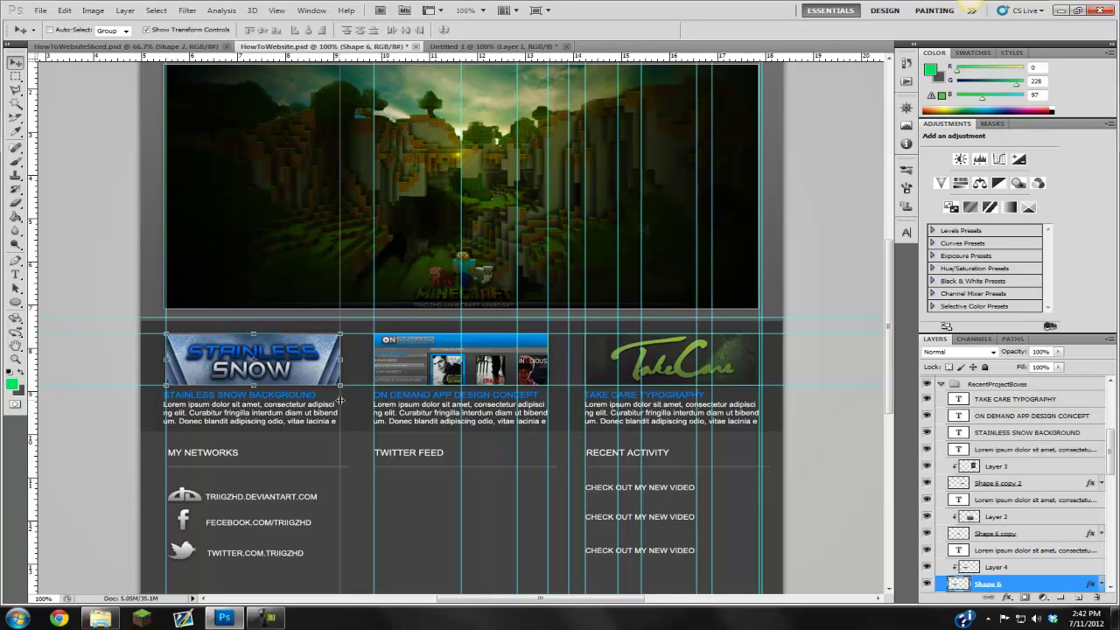
scroll(398, 409, "down", 2)
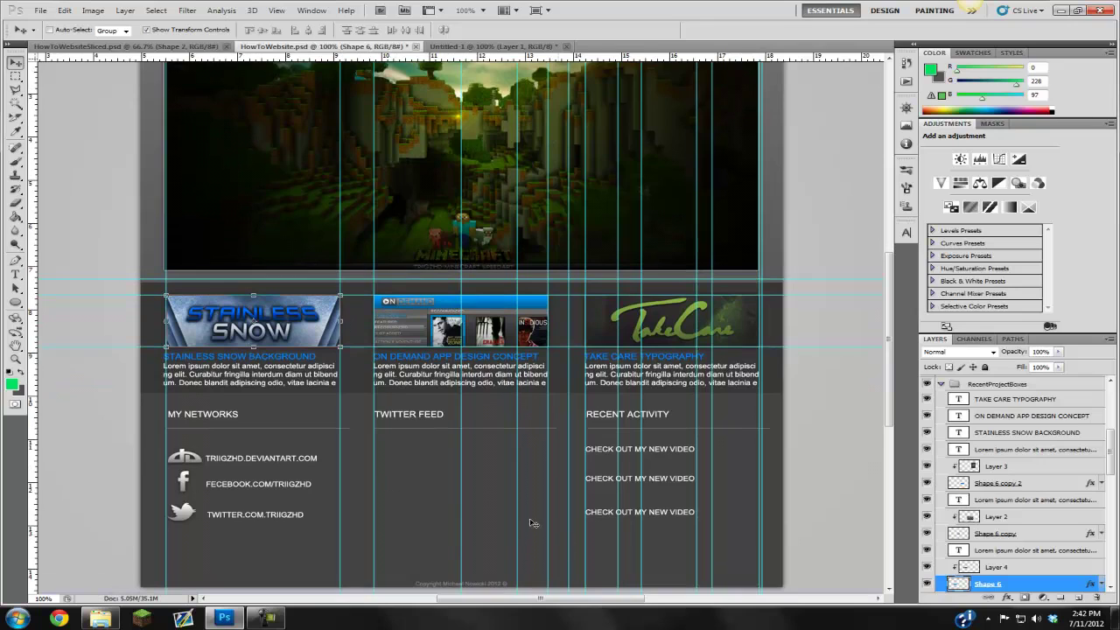
scroll(473, 506, "down", 2)
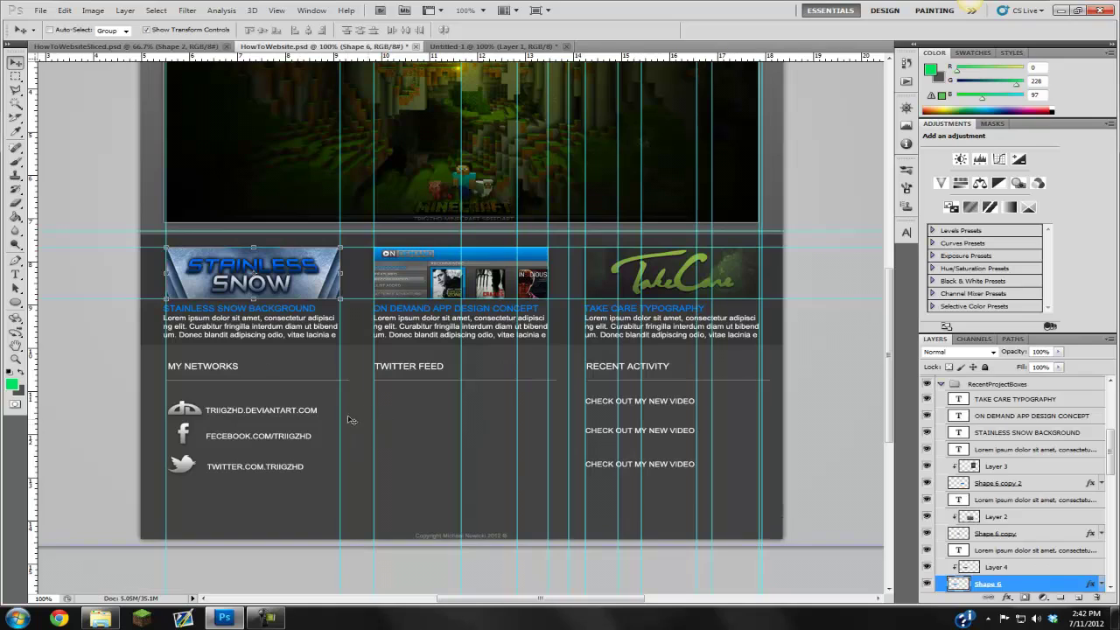
left_click(339, 368)
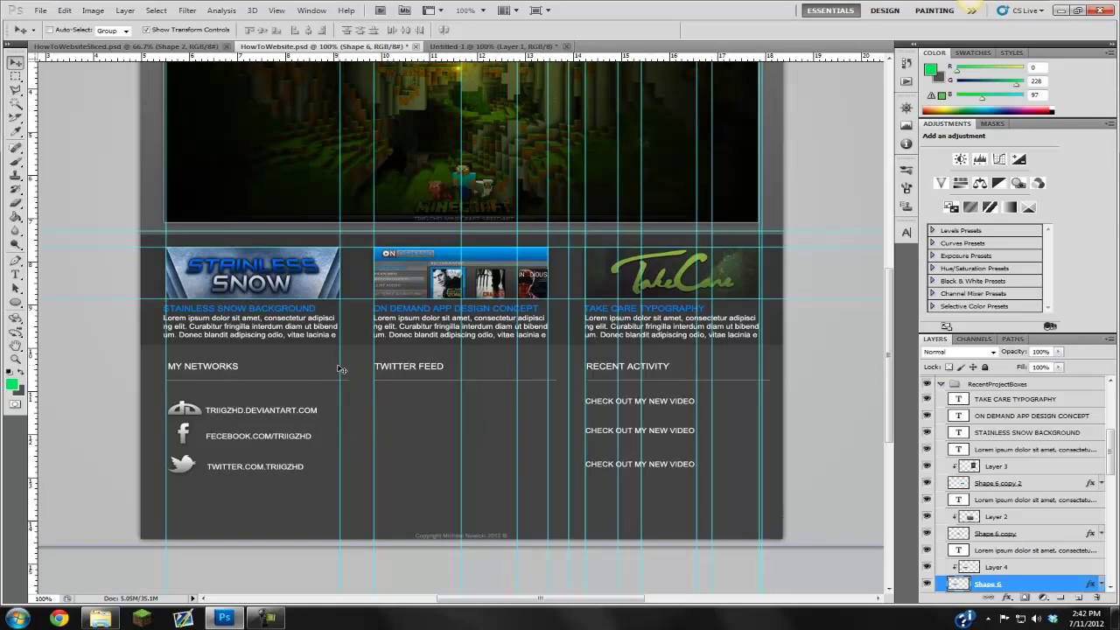
left_click_drag(339, 362, 349, 364)
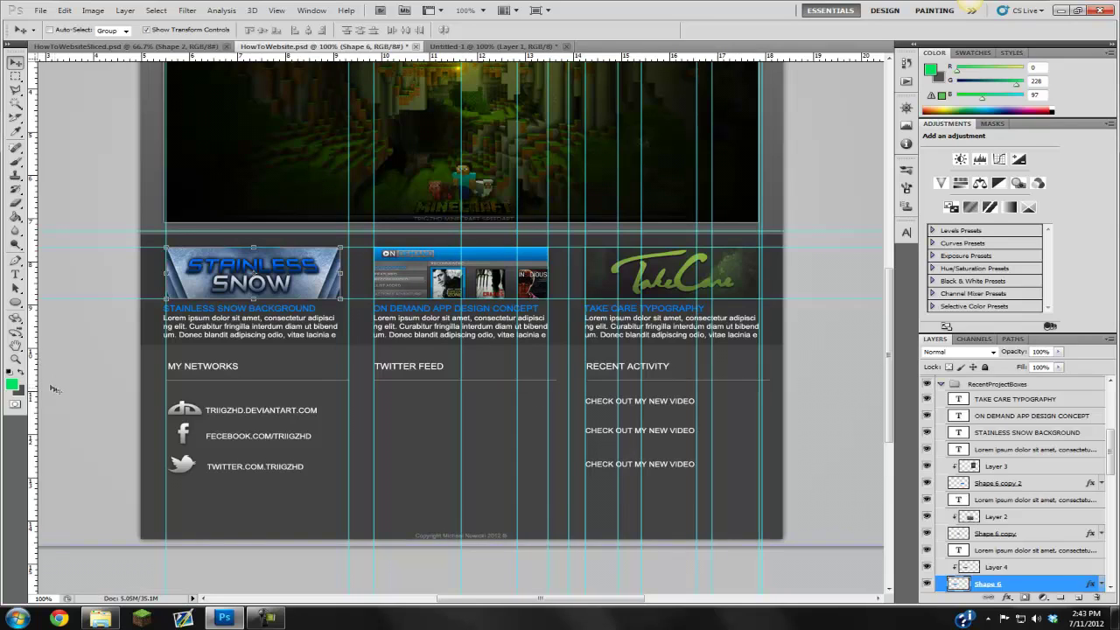
key("ctrl+z")
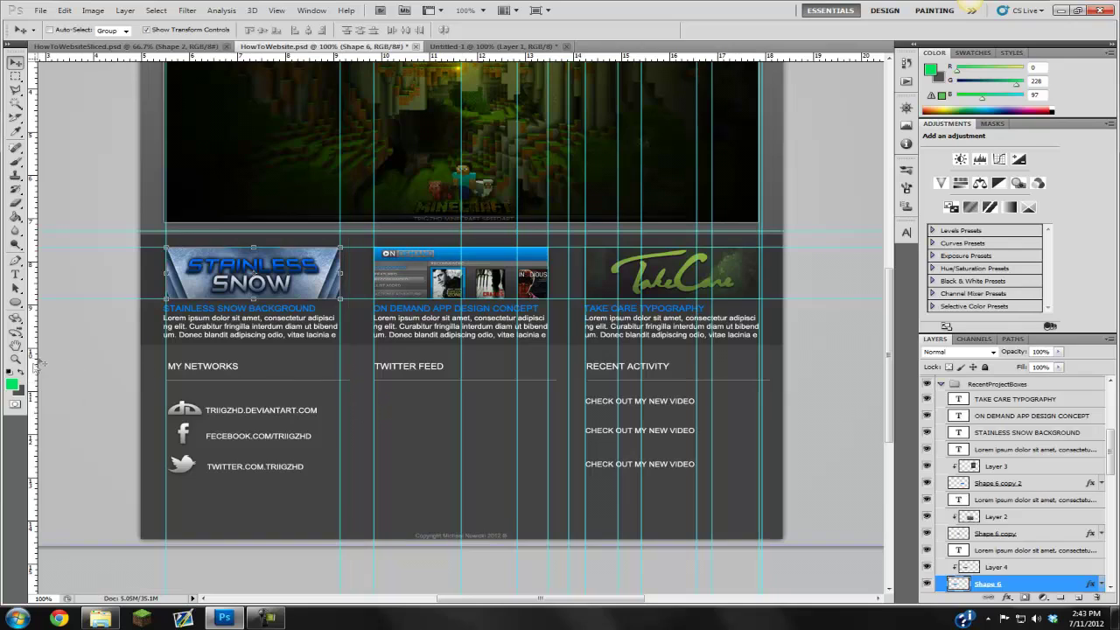
- Place vertical guides at the right ends of the divider lines under MY NETWORKS, TWITTER FEED and RECENT ACTIVITY
left_click_drag(31, 373, 351, 450)
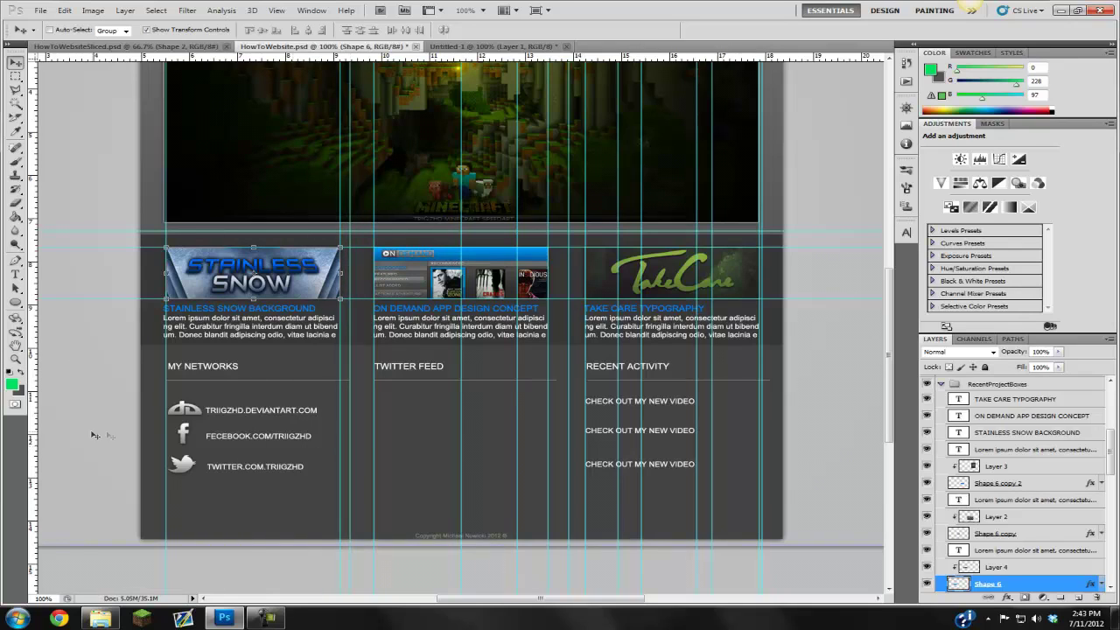
left_click_drag(35, 436, 769, 474)
- Select the large Minecraft banner's layer, Shape 4, and place guides along its left, upper and lower edges
scroll(187, 319, "up", 3)
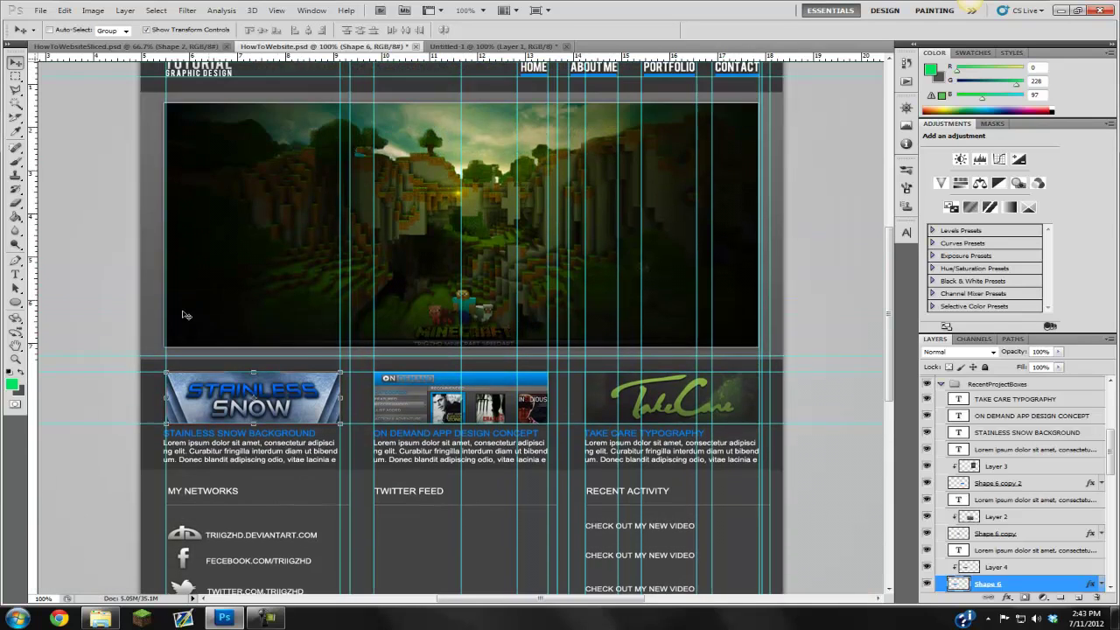
scroll(207, 254, "up", 2)
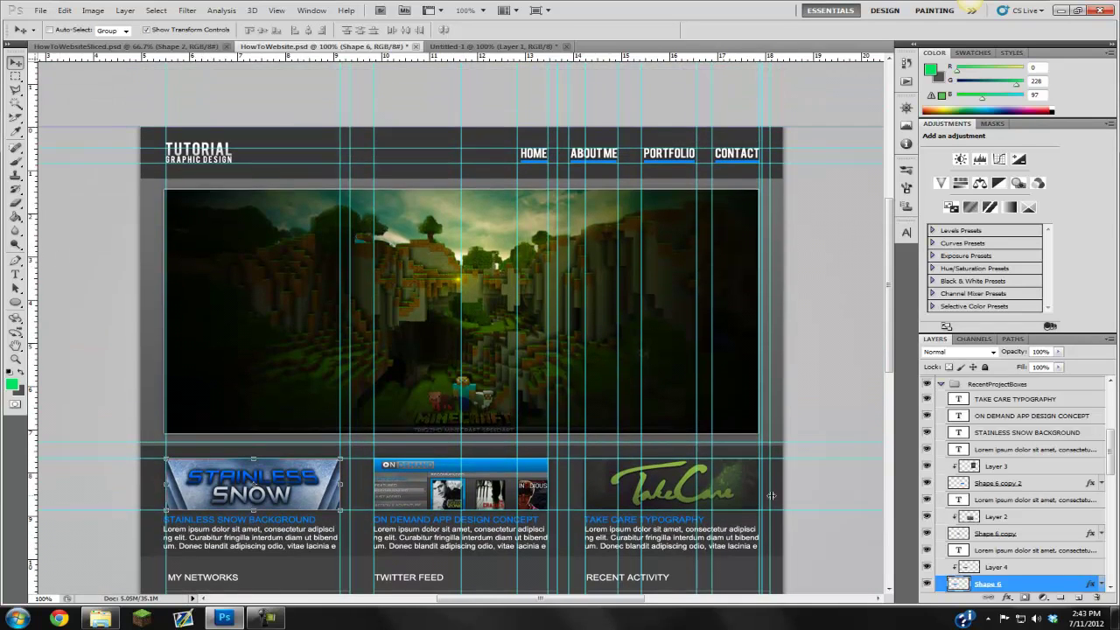
scroll(1017, 535, "up", 4)
scroll(1014, 535, "up", 3)
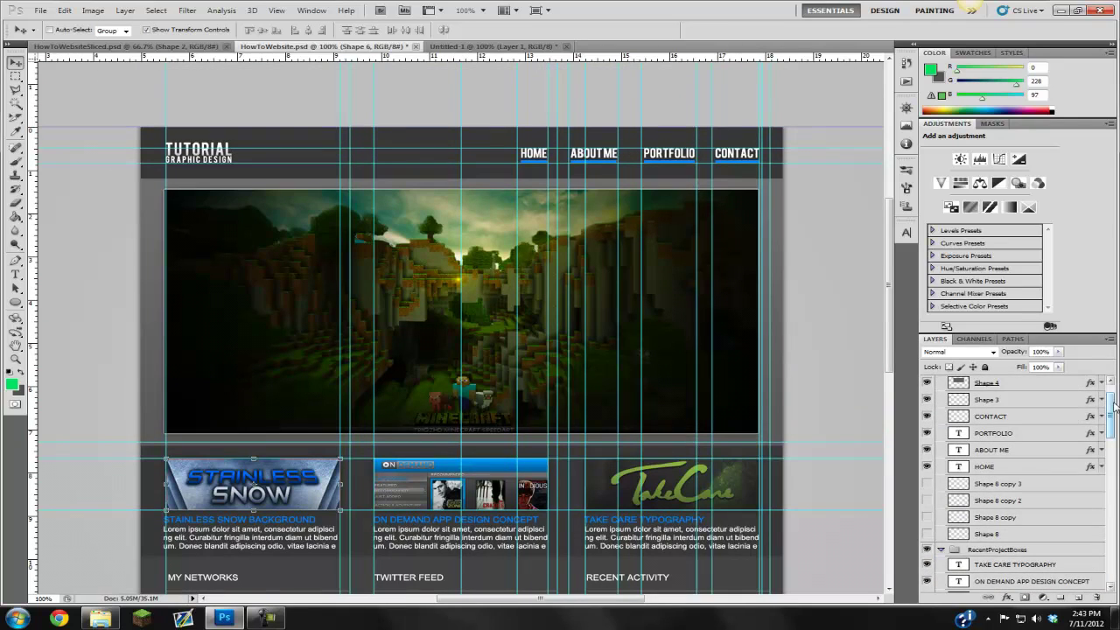
scroll(1109, 403, "up", 1)
scroll(1111, 403, "up", 1)
left_click(1020, 415)
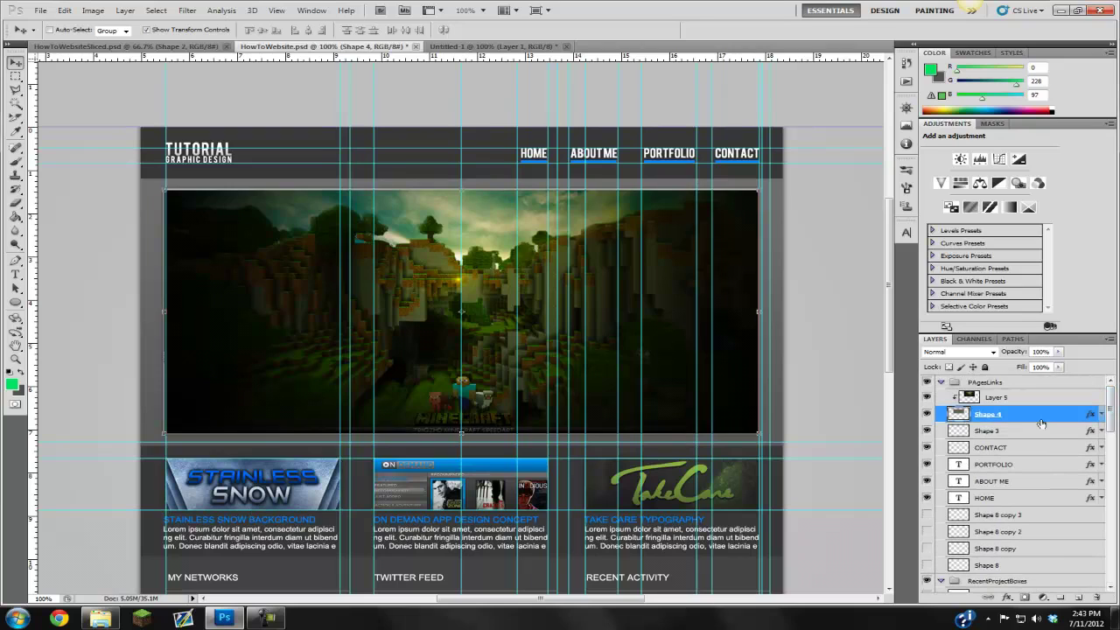
left_click_drag(35, 119, 165, 147)
left_click_drag(195, 58, 223, 435)
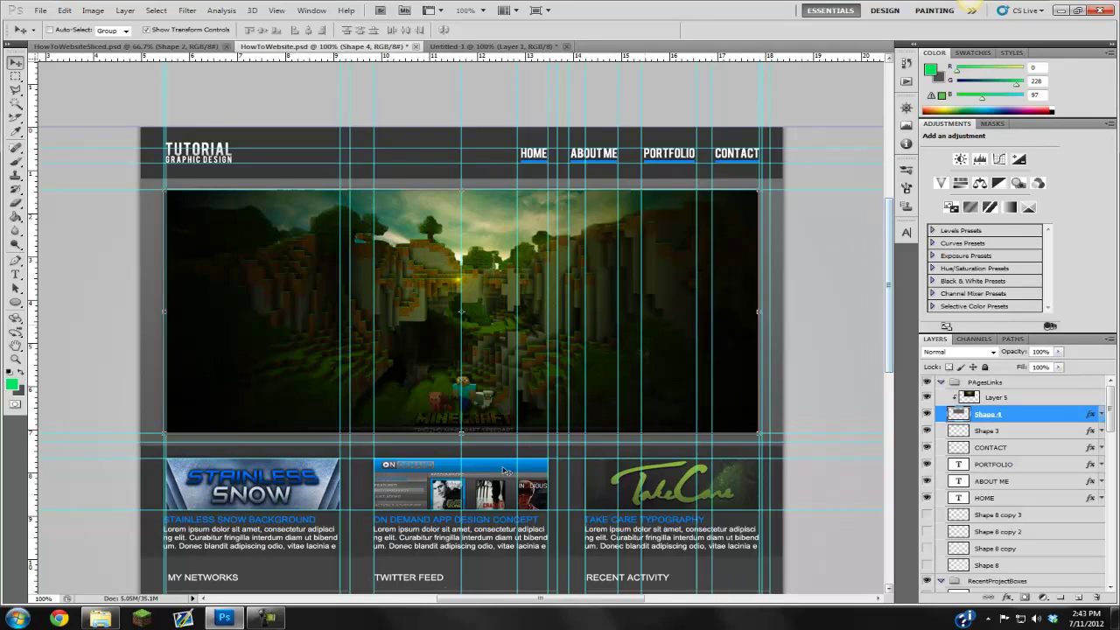
- Switch to Windows Explorer, check the saved images in the Nav Buttons folder, and return to the website layout in Photoshop
scroll(123, 340, "down", 3)
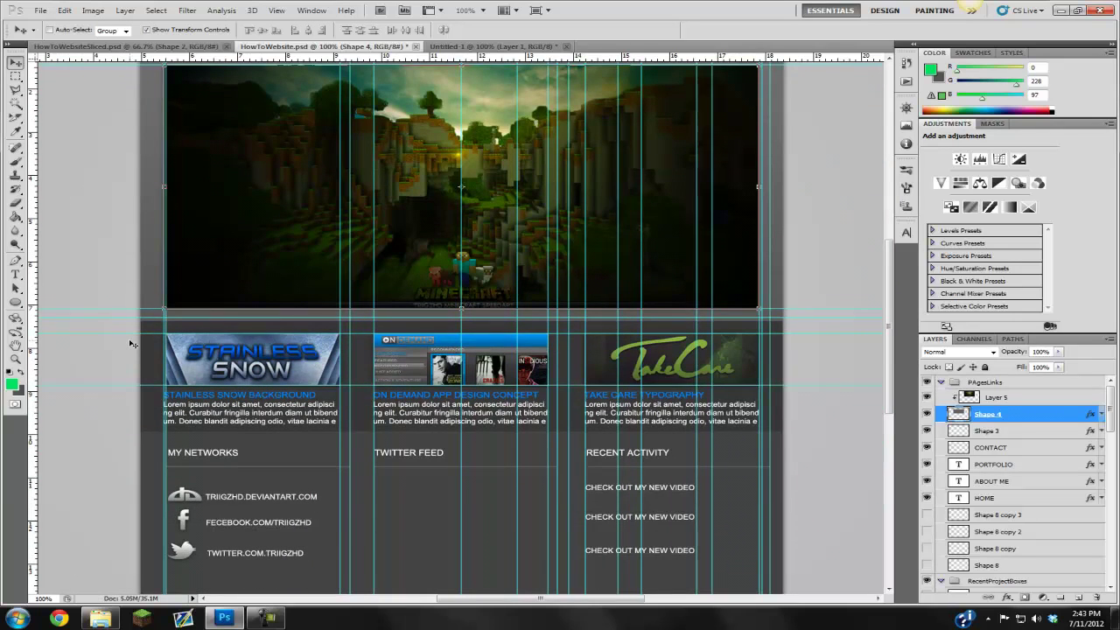
scroll(118, 393, "down", 3)
scroll(140, 215, "up", 4)
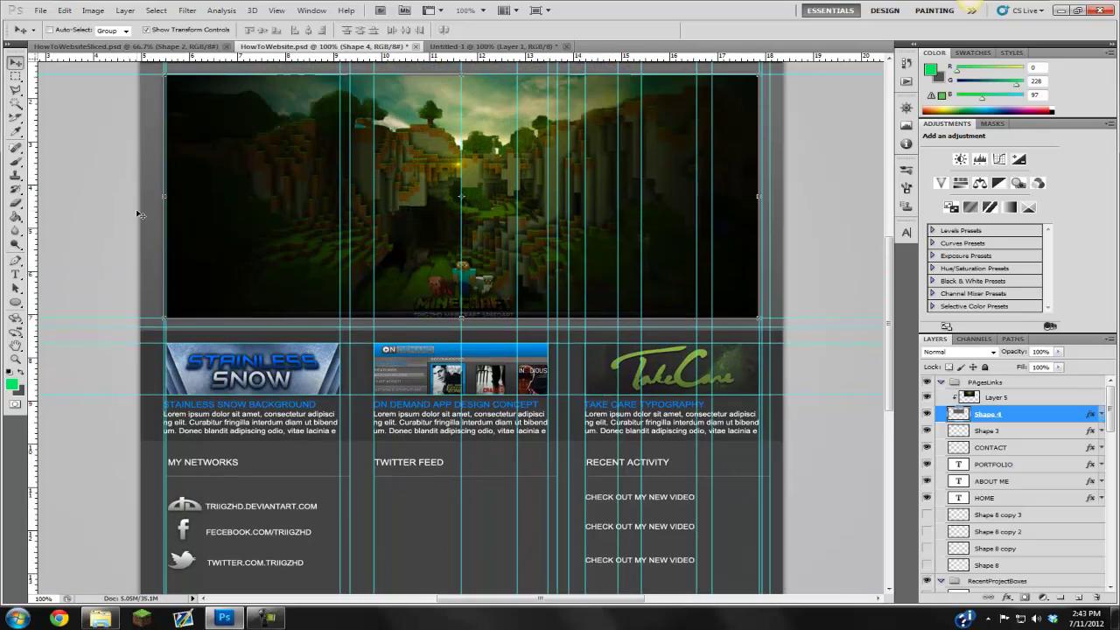
left_click(101, 618)
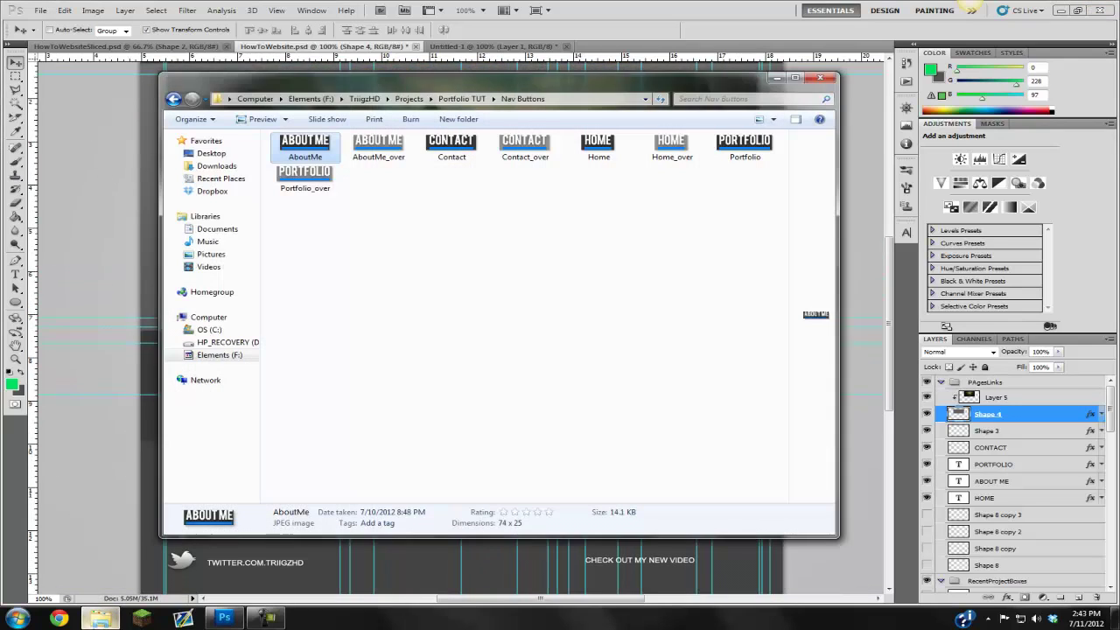
left_click(128, 277)
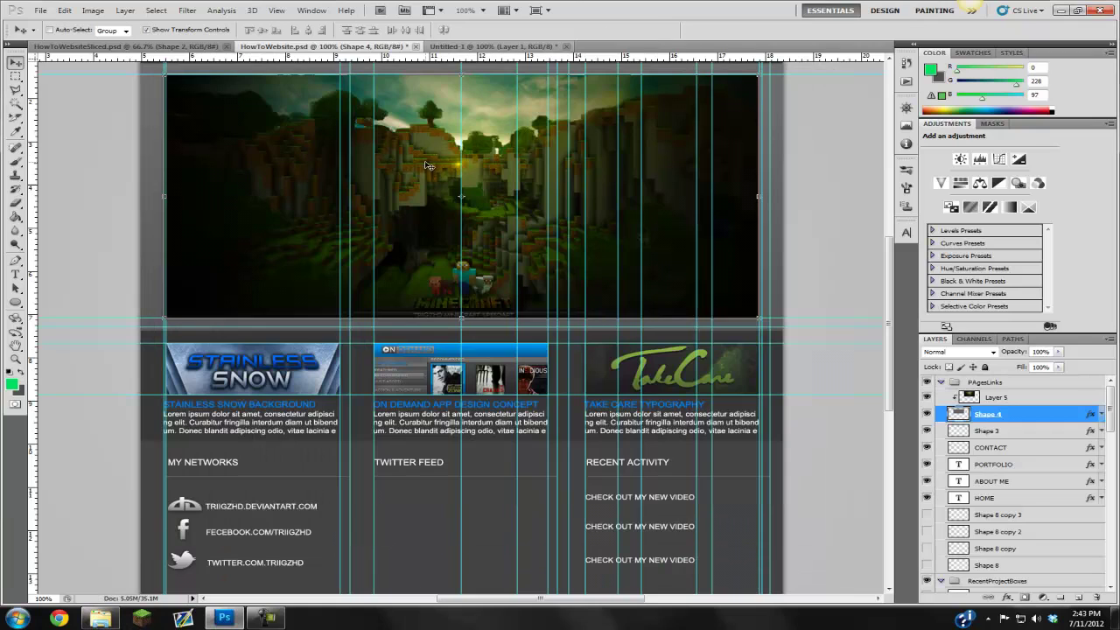
- With the Slice tool, draw one slice around the full-width header bar and another around the large Minecraft banner
left_click(16, 116)
left_click_drag(16, 116, 46, 121)
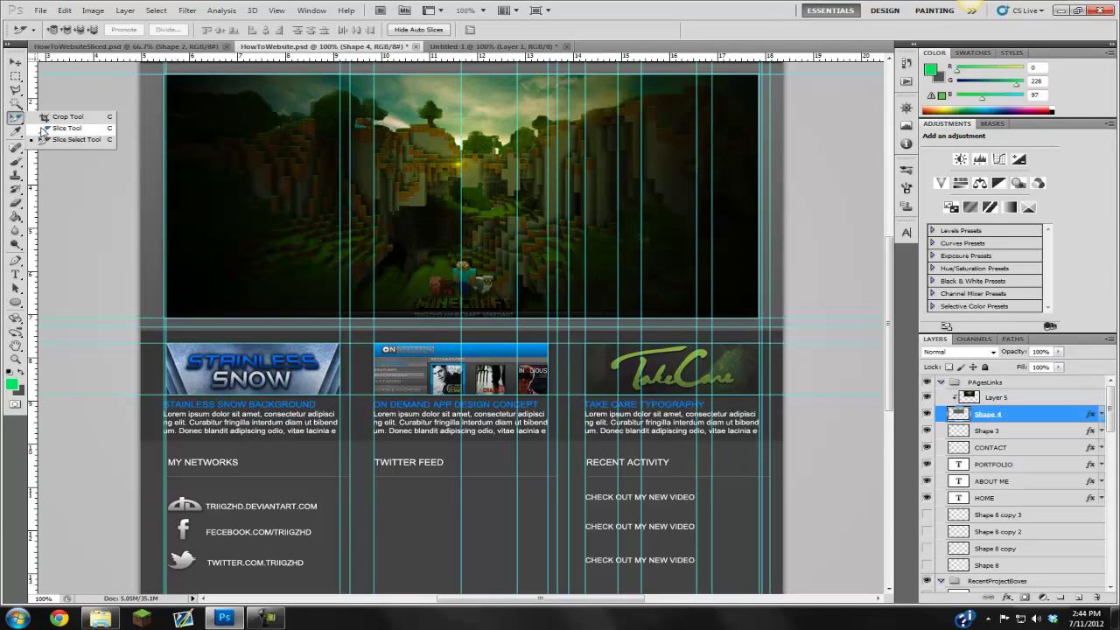
left_click(46, 129)
scroll(233, 142, "up", 3)
scroll(233, 142, "up", 2)
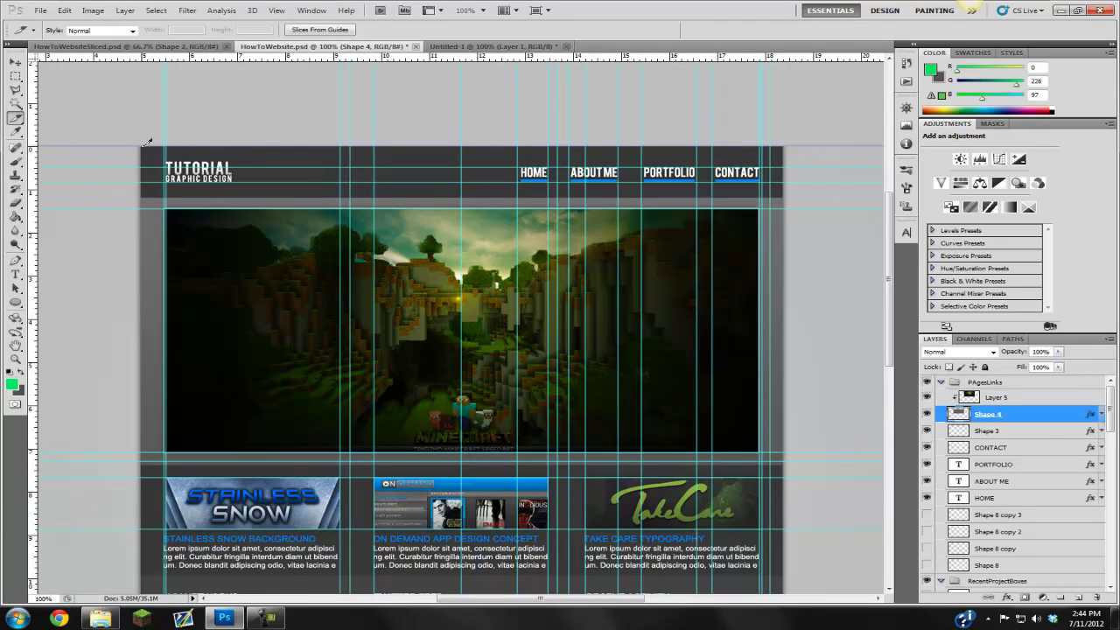
left_click_drag(147, 142, 790, 195)
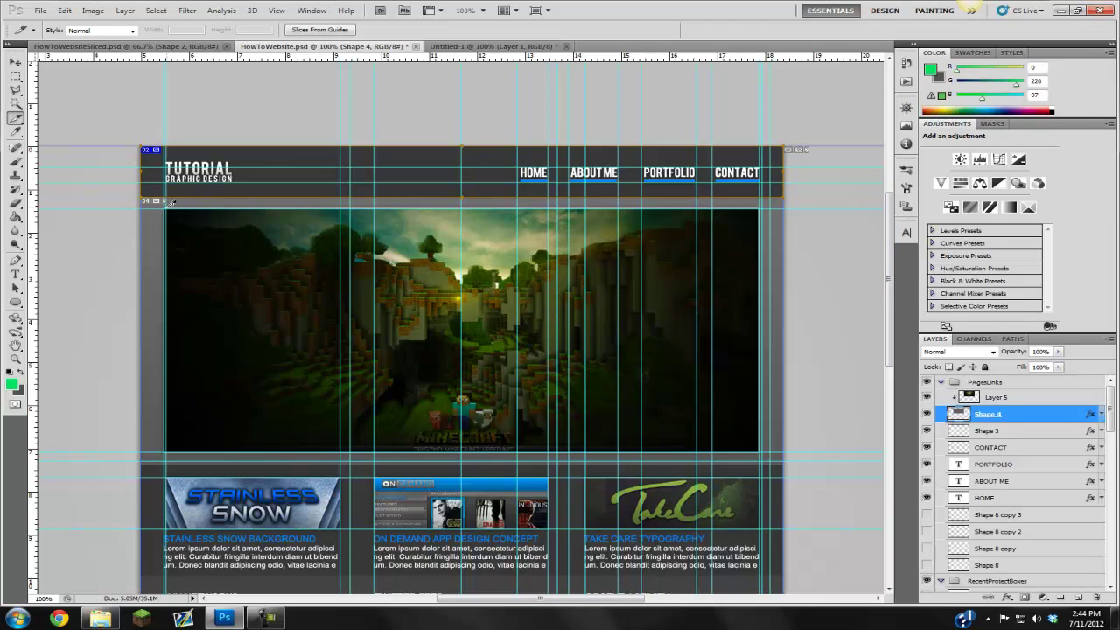
left_click_drag(168, 202, 766, 448)
- Draw separate slices around the Stainless Snow, On Demand and Take Care thumbnails, following the guides
scroll(324, 381, "down", 1)
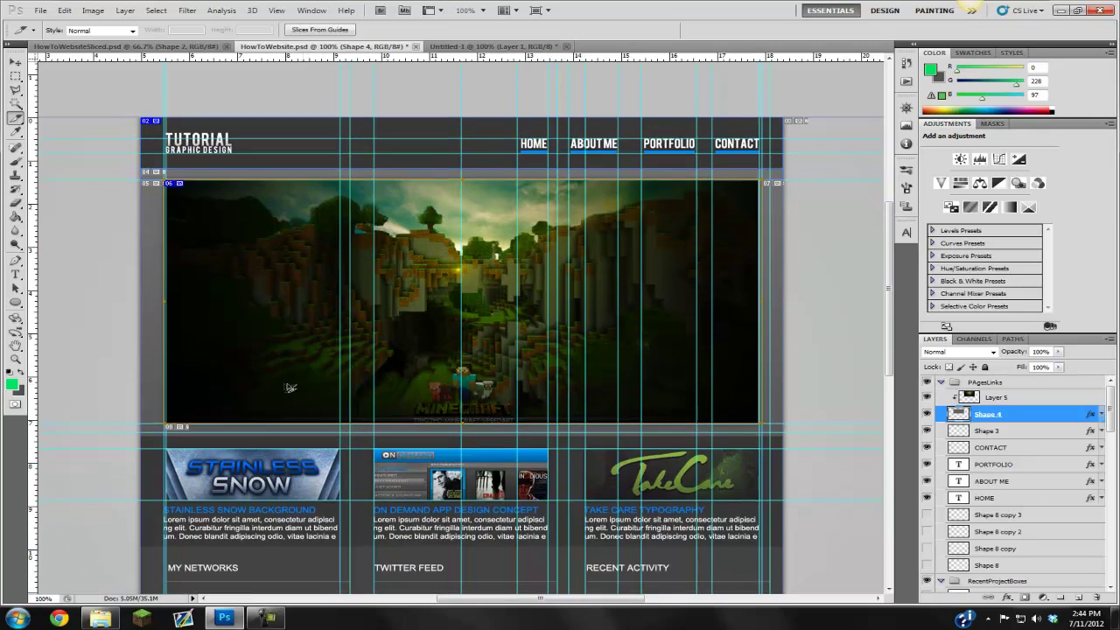
scroll(291, 388, "down", 1)
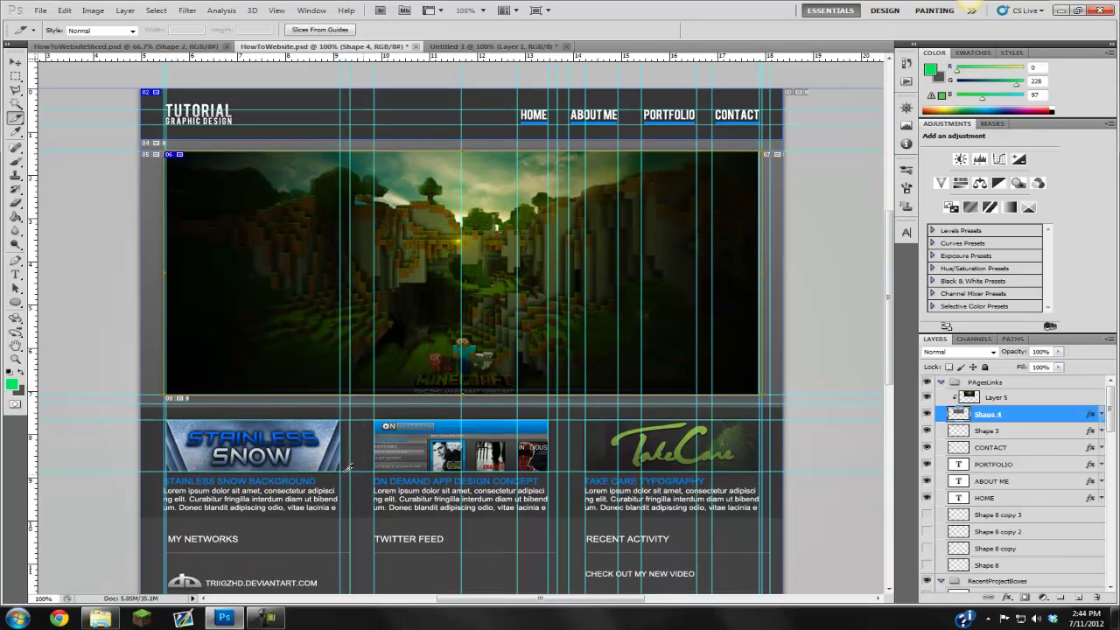
left_click_drag(341, 473, 164, 418)
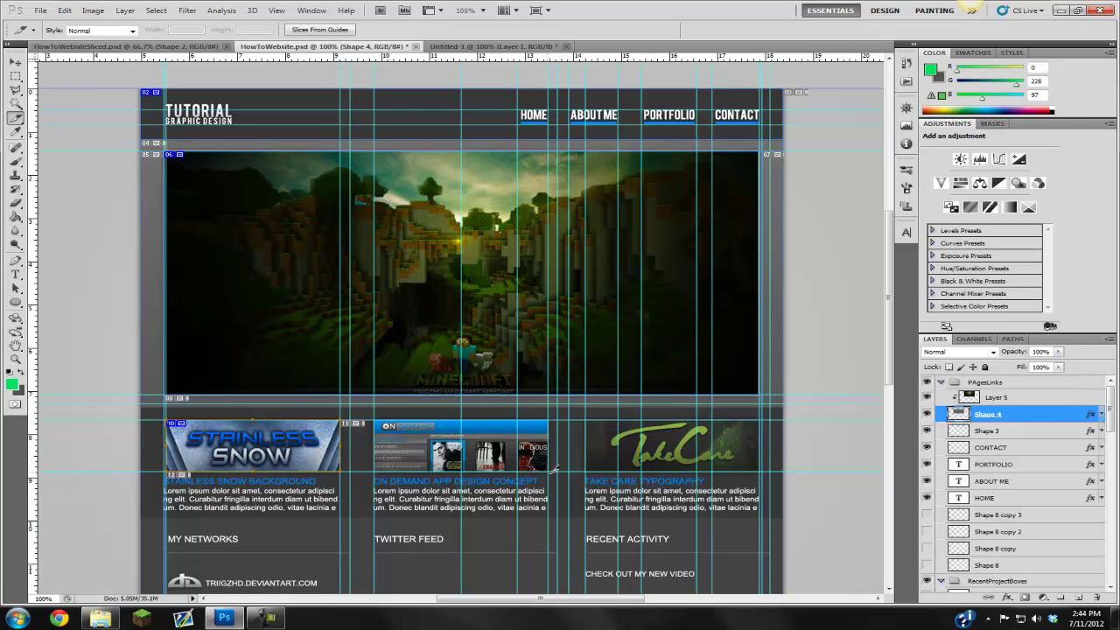
left_click_drag(554, 470, 374, 420)
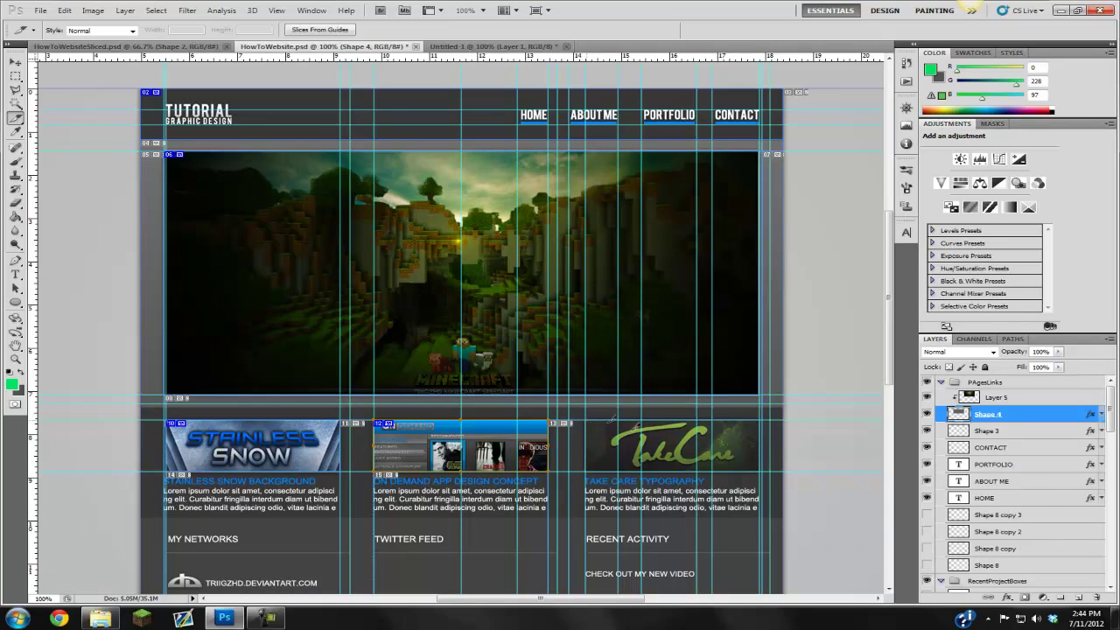
left_click_drag(764, 471, 585, 420)
- Hide the TAKE CARE TYPOGRAPHY, ON DEMAND APP DESIGN CONCEPT and STAINLESS SNOW BACKGROUND title layers
scroll(359, 412, "down", 3)
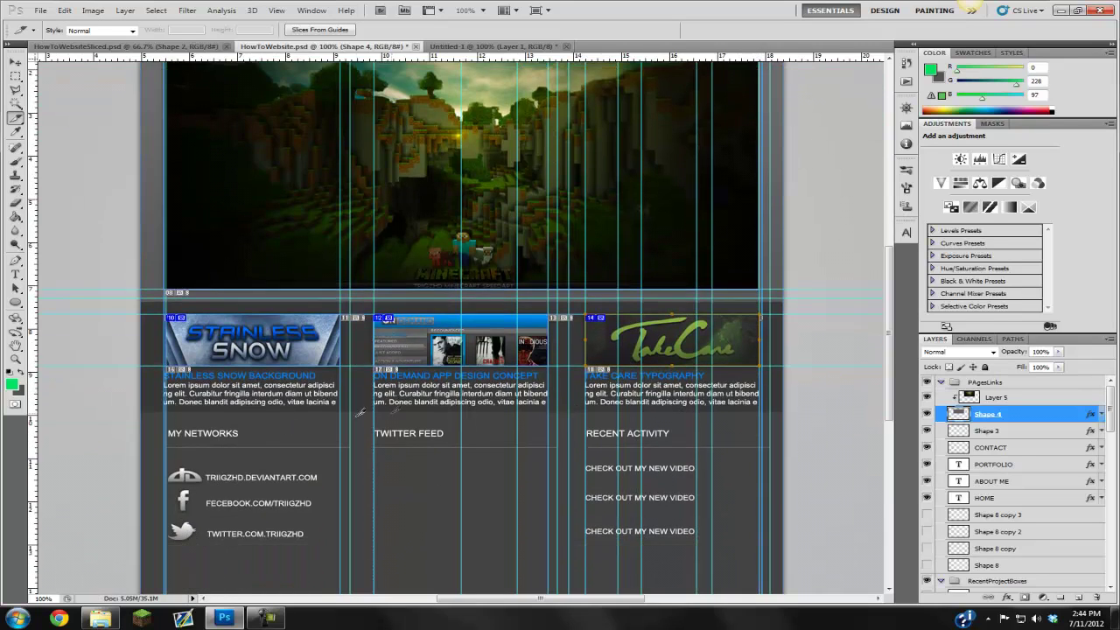
scroll(228, 407, "down", 1)
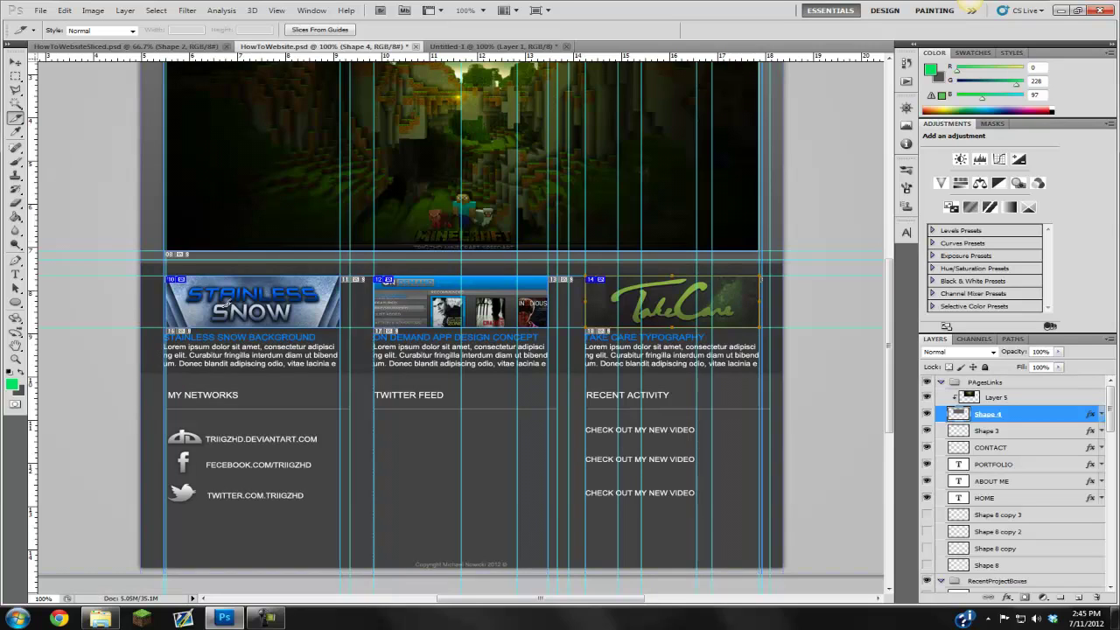
left_click(16, 61)
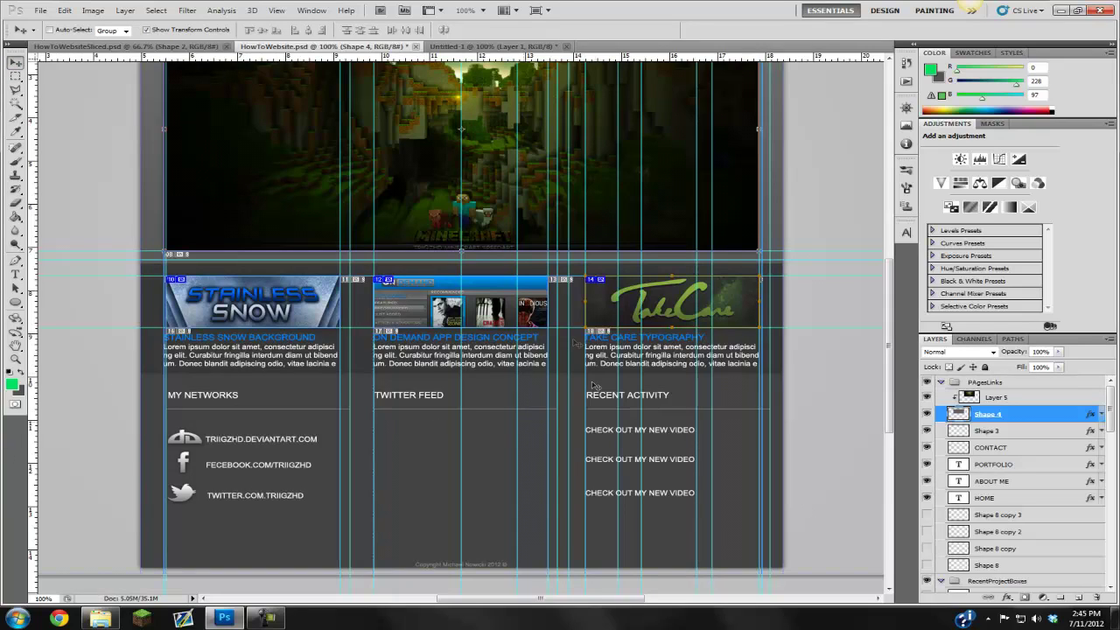
scroll(1032, 519, "down", 2)
scroll(1033, 519, "down", 5)
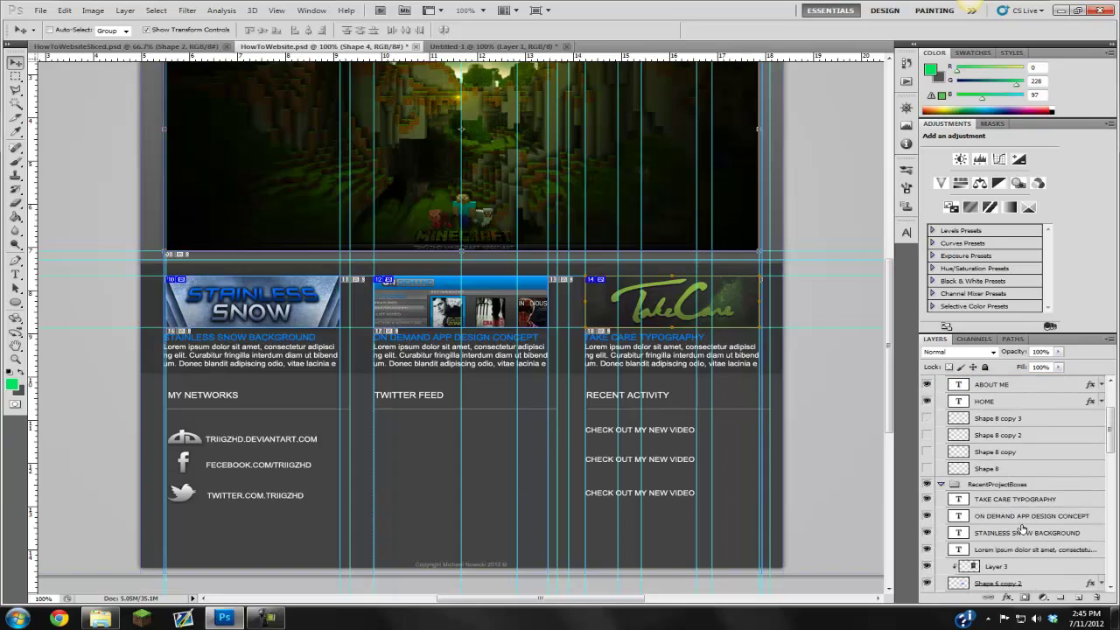
left_click(927, 429)
left_click(927, 447)
left_click(926, 464)
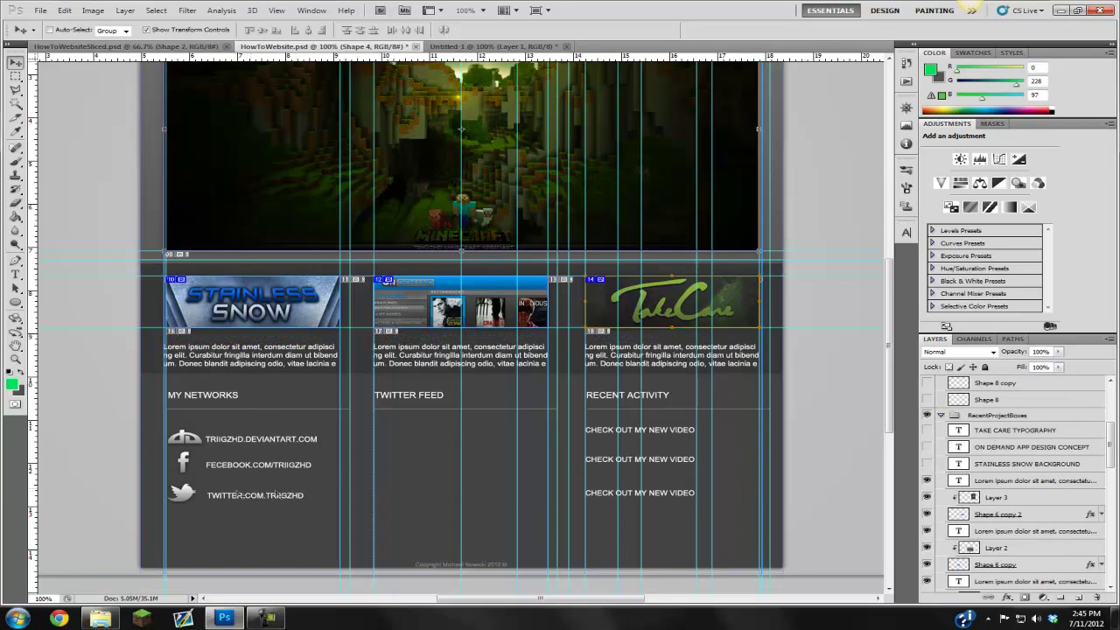
- Hide the three Lorem ipsum description text layers below the project thumbnails
scroll(998, 464, "down", 1)
scroll(998, 471, "down", 2)
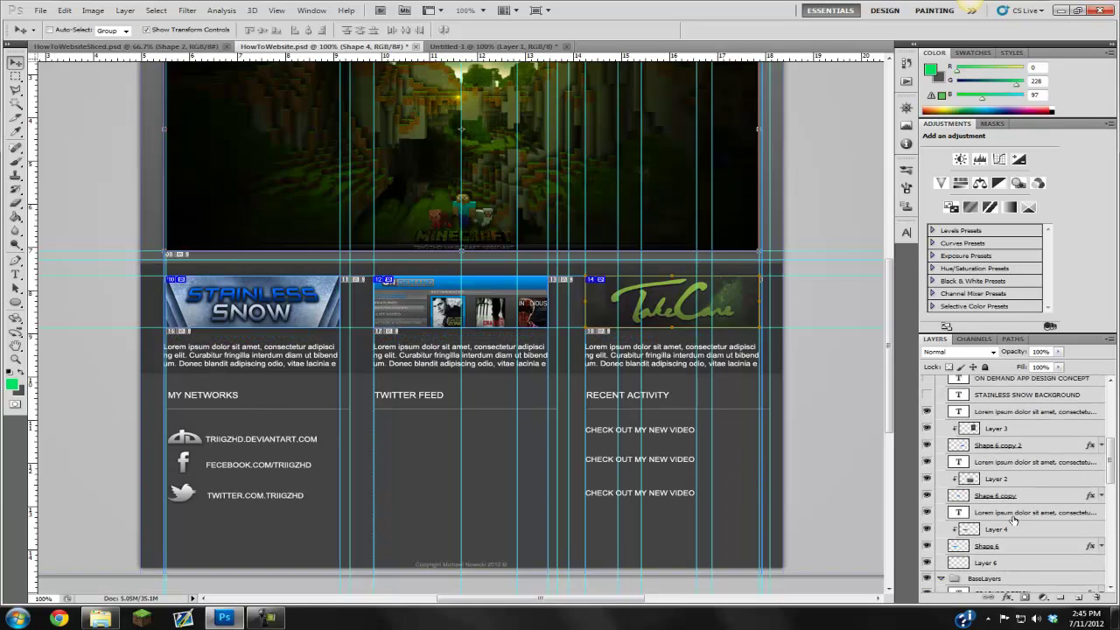
left_click(927, 462)
left_click(927, 411)
left_click(927, 512)
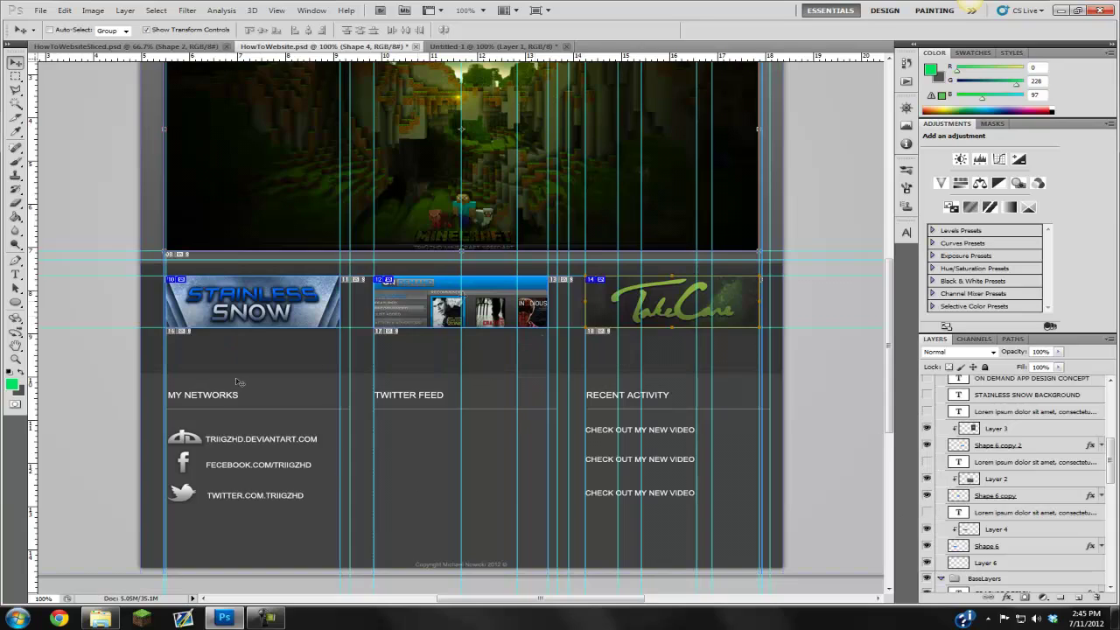
- Draw separate slices around the My Networks, Twitter Feed and Recent Activity columns with the Slice tool, down to the page's lower edge
left_click(15, 117)
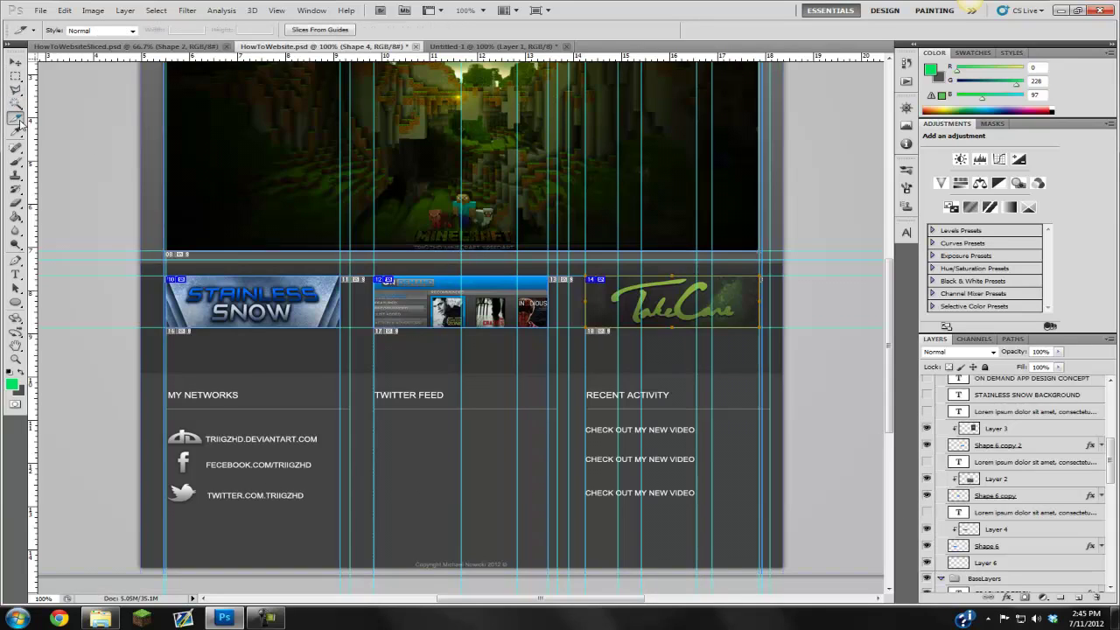
left_click_drag(172, 369, 360, 564)
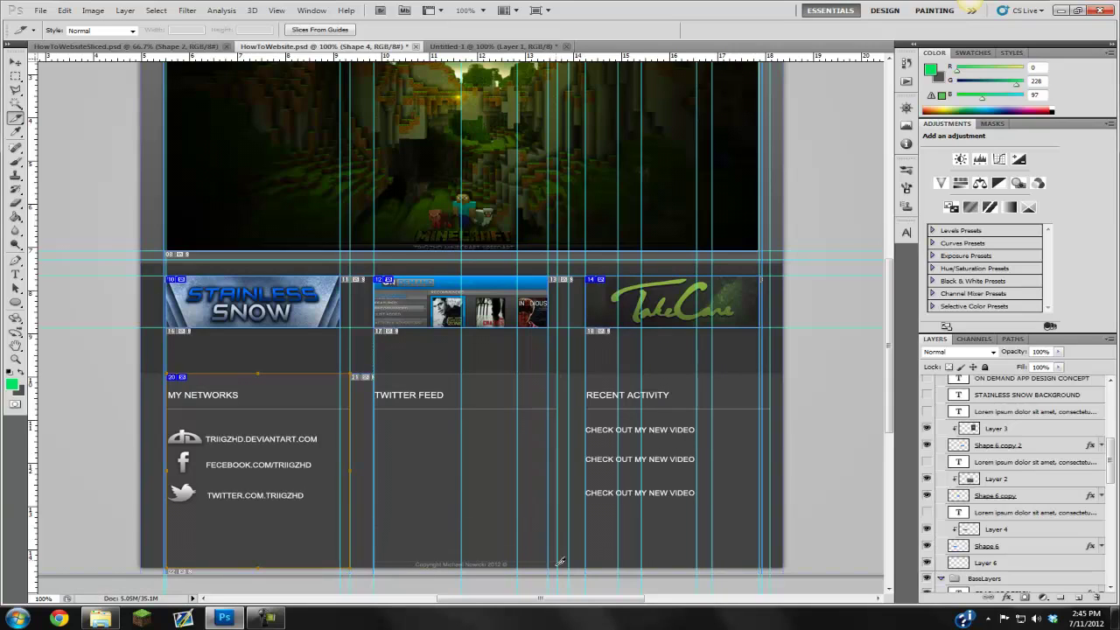
left_click_drag(561, 566, 561, 567)
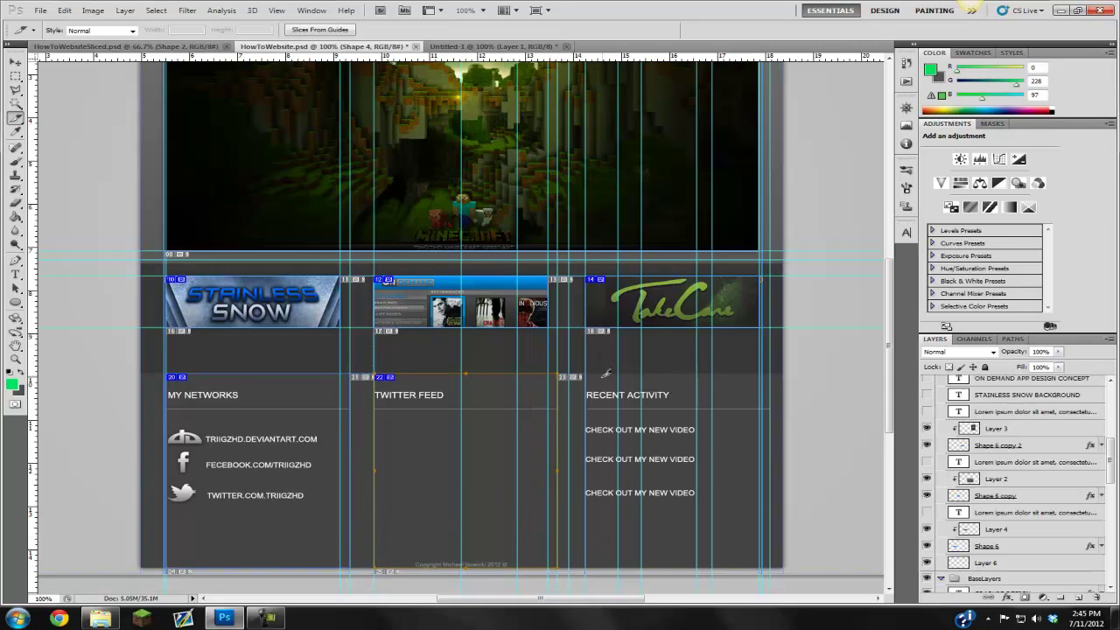
left_click_drag(588, 373, 776, 565)
scroll(781, 522, "up", 3)
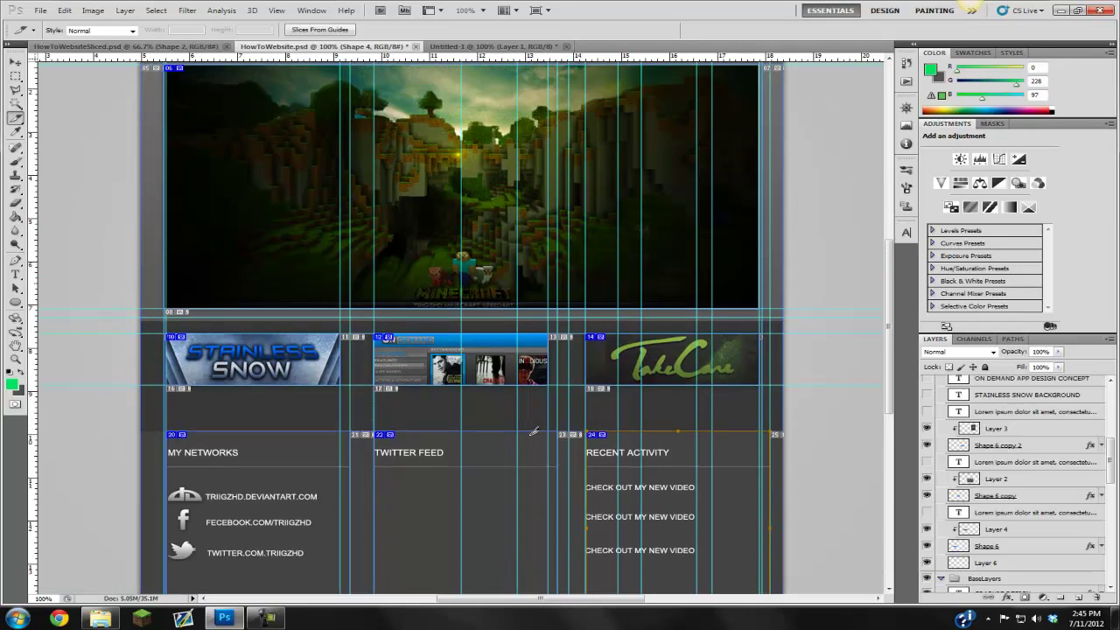
- Select the Stainless Snow thumbnail's slice with the Slice Select tool
left_click(17, 119)
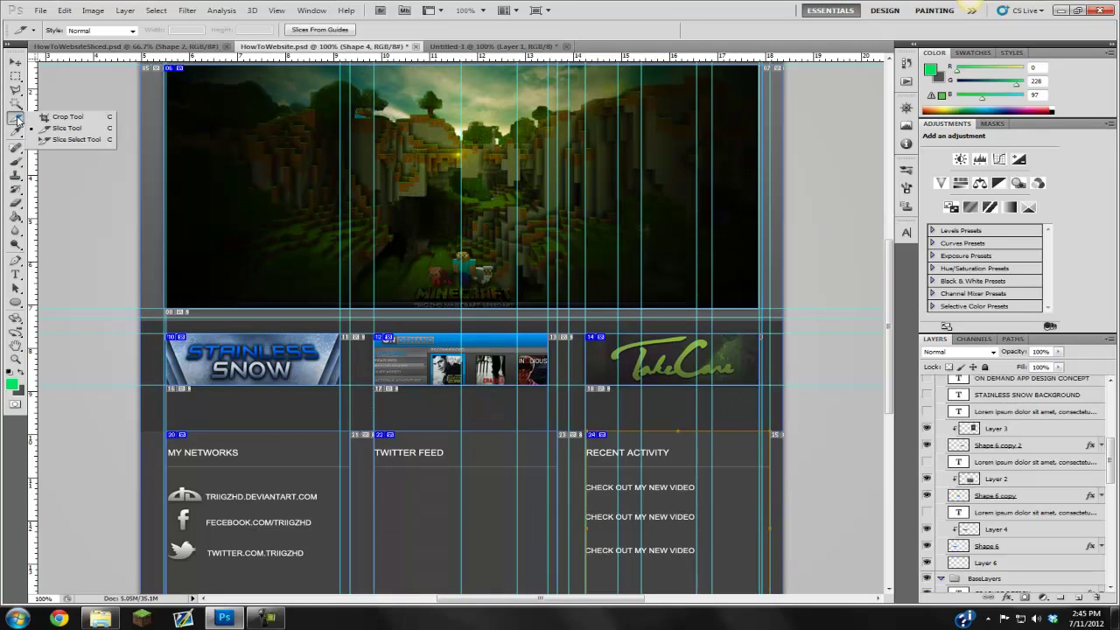
left_click(58, 142)
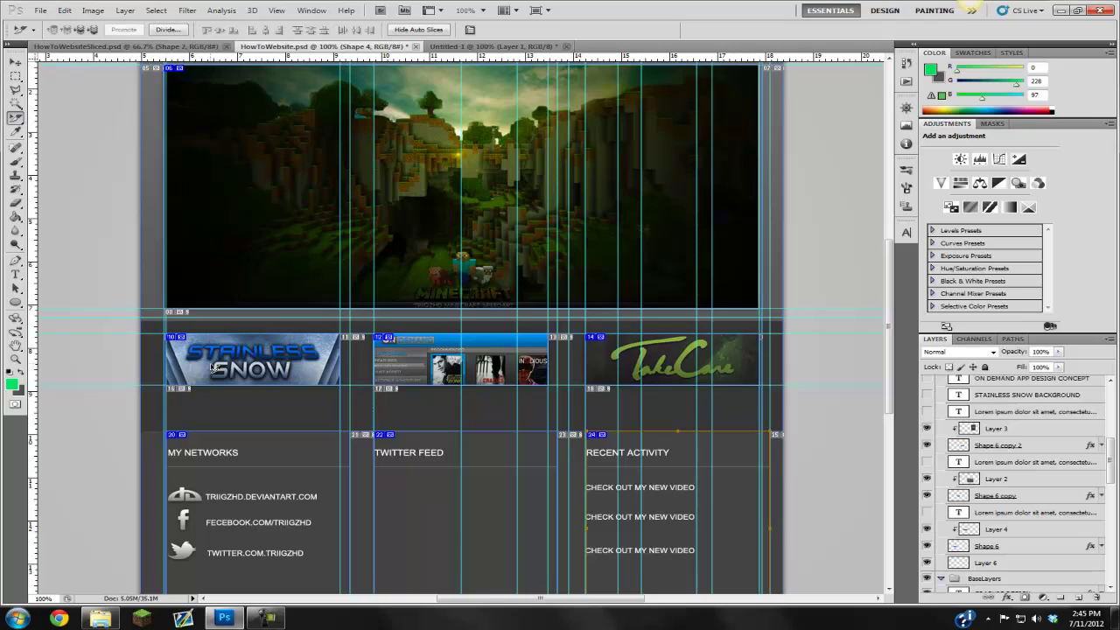
left_click(174, 359)
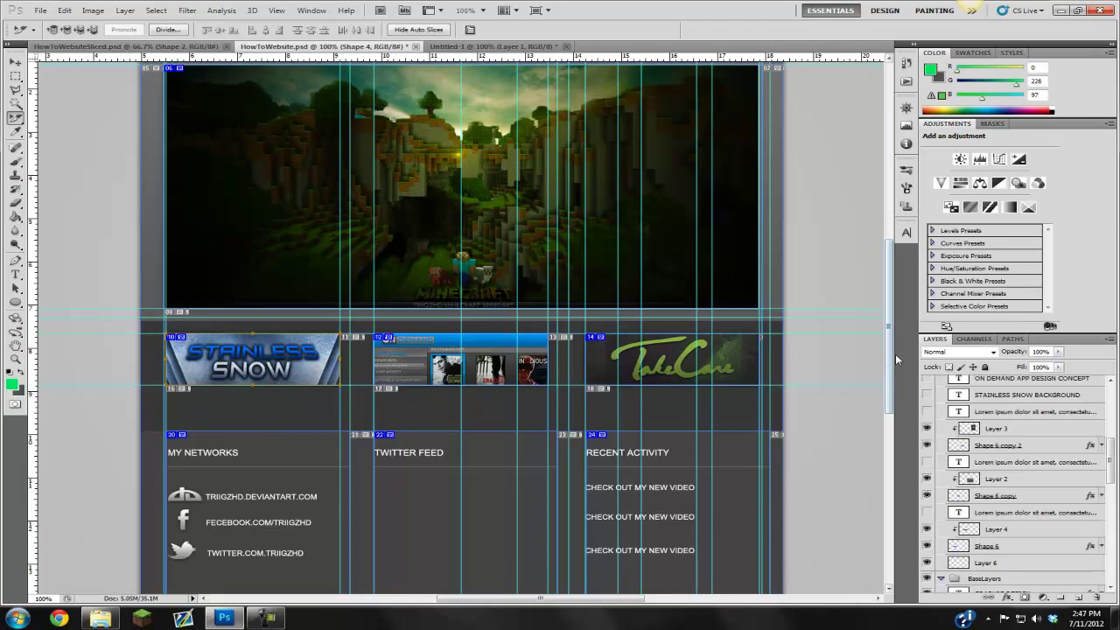
- Open the sliced layout in Save for Web & Devices, try PNG-24, and set the format to JPEG
left_click(41, 11)
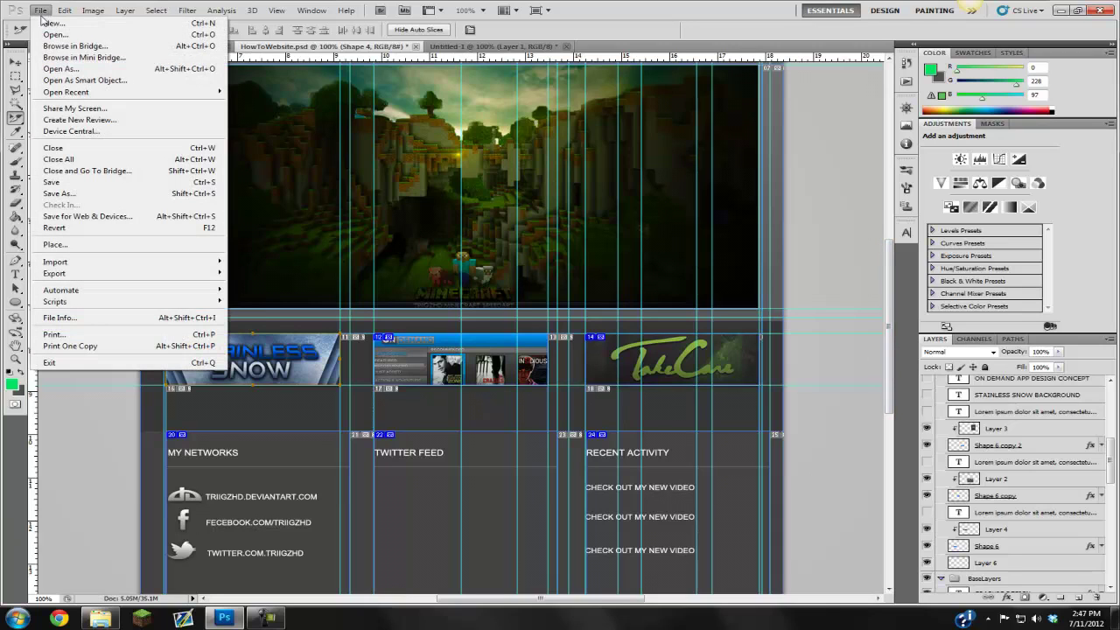
left_click(85, 218)
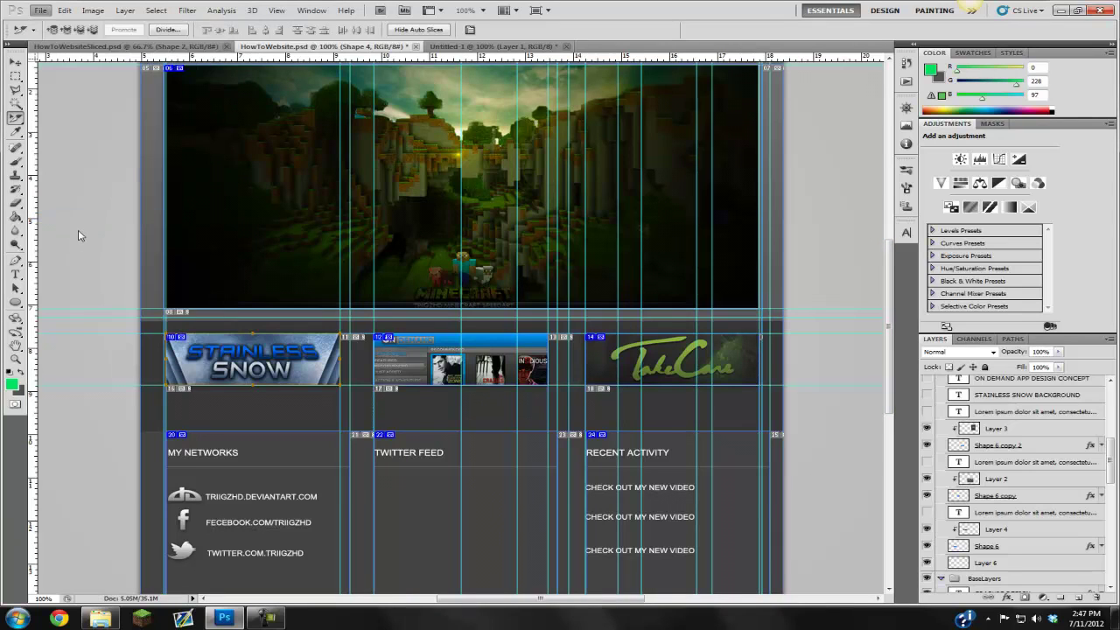
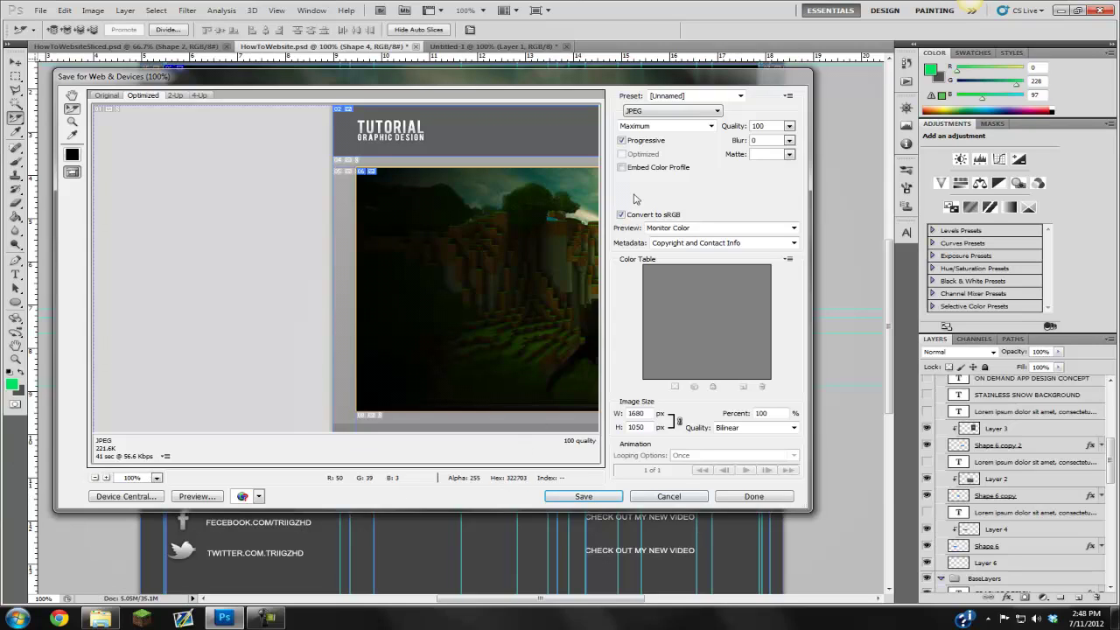
left_click(670, 111)
left_click(652, 146)
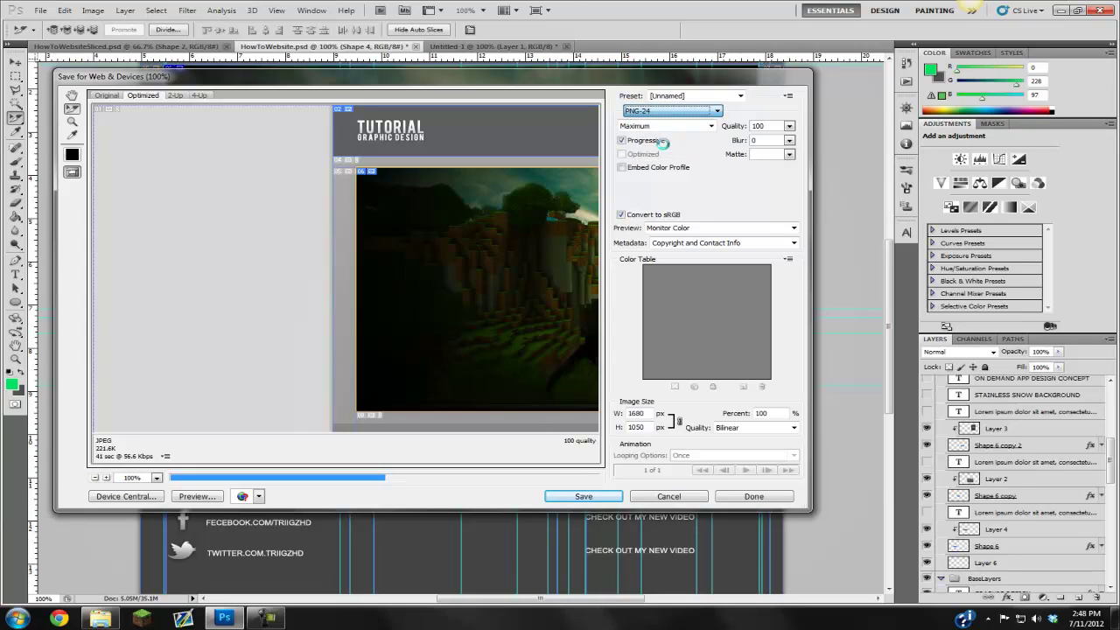
left_click(653, 113)
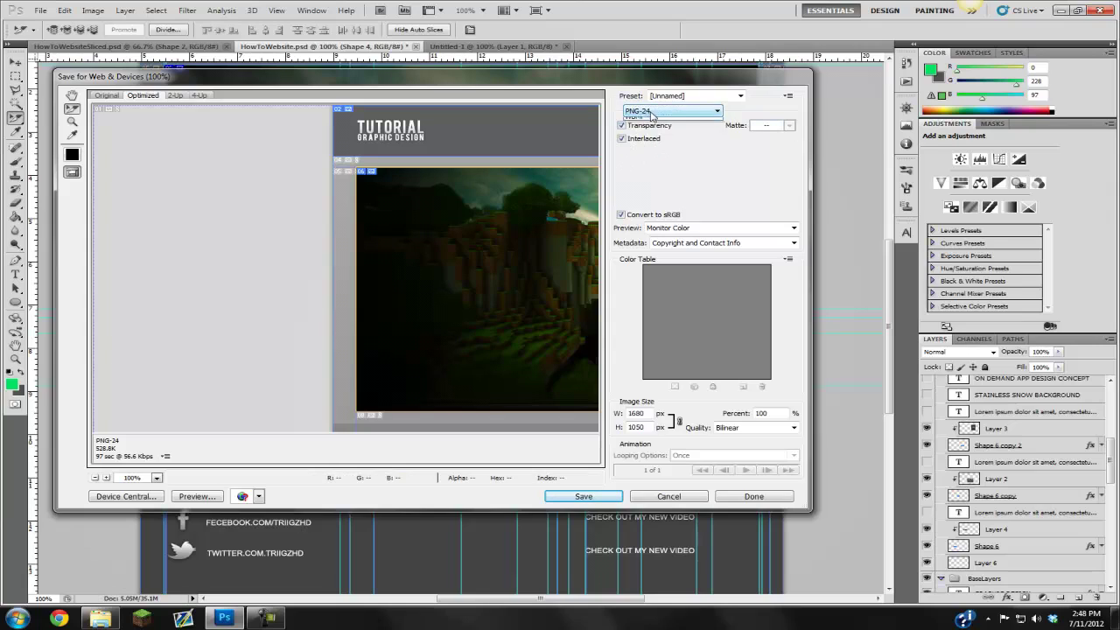
left_click(648, 130)
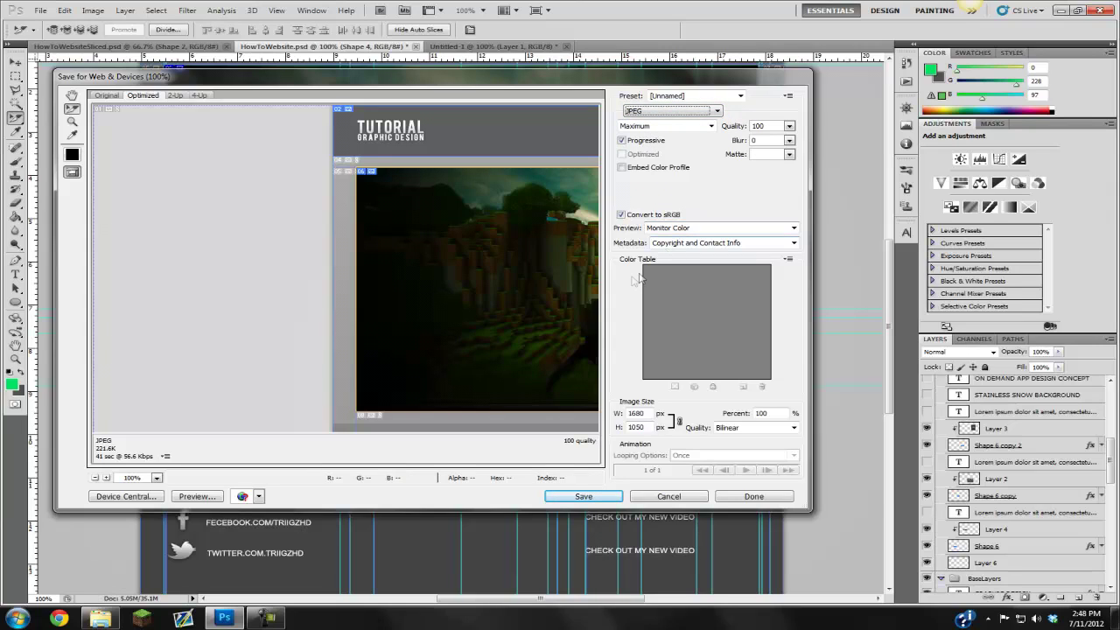
- Start saving the optimized page, naming it HowToWebsite2 and using the HTML and Images format
left_click(607, 497)
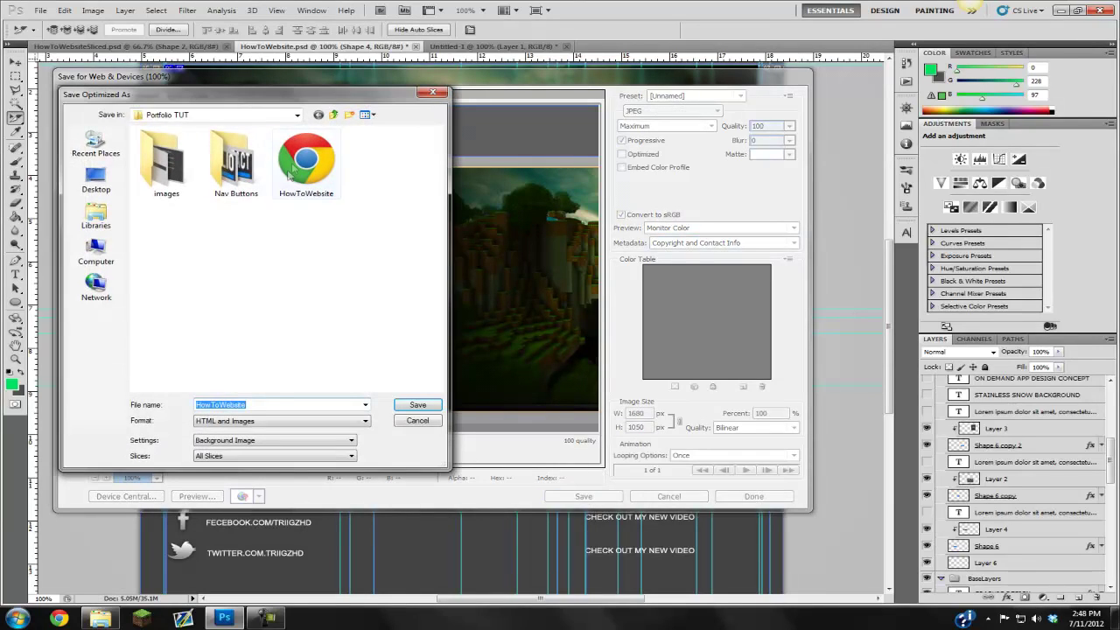
left_click(261, 404)
left_click(246, 421)
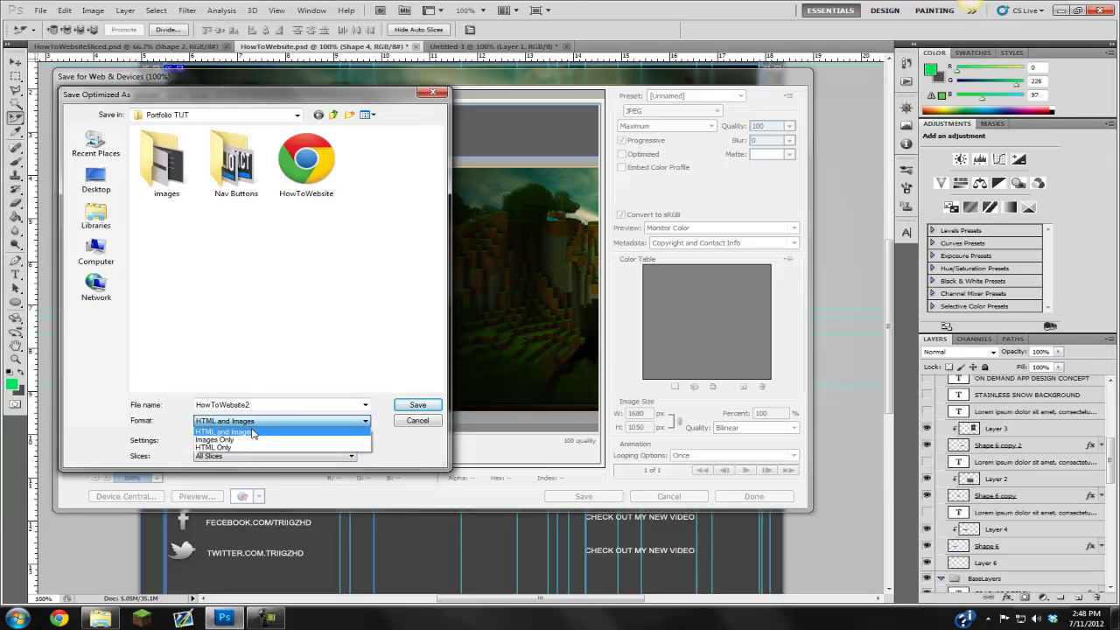
left_click(250, 432)
- Open the export's Output Settings through the Other option and show the Slices options
left_click(250, 441)
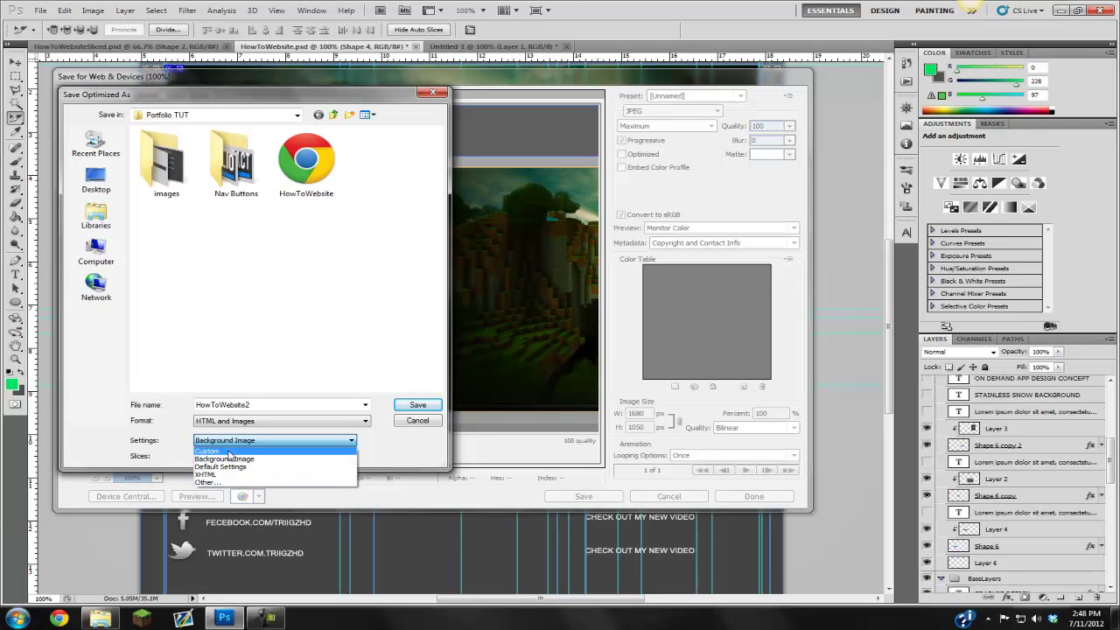
left_click(229, 452)
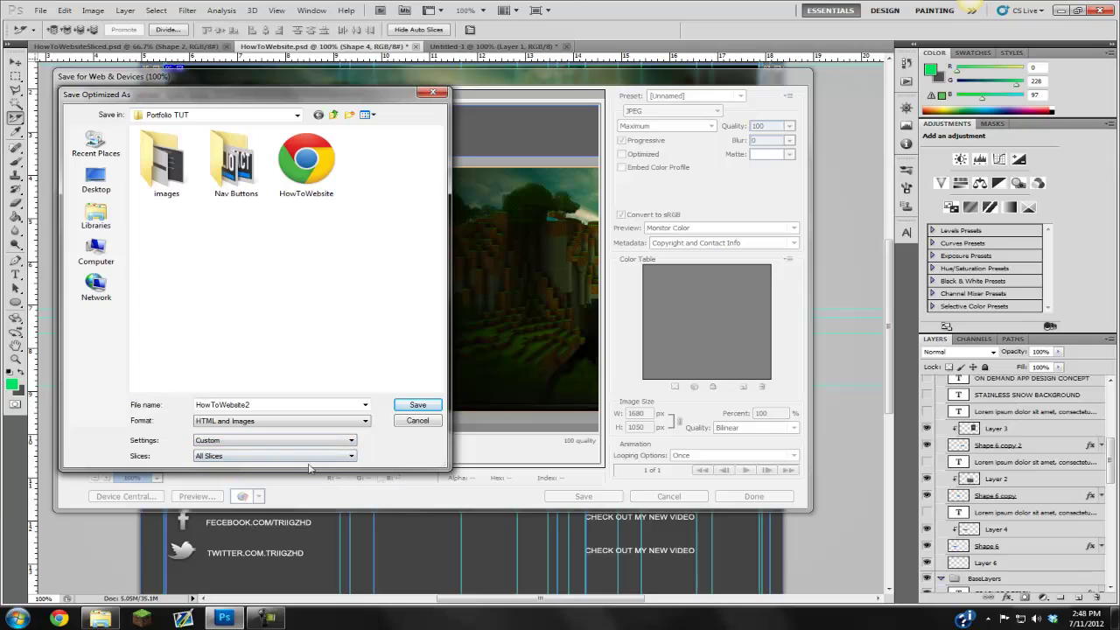
left_click(261, 441)
left_click(240, 451)
left_click(272, 442)
left_click(238, 483)
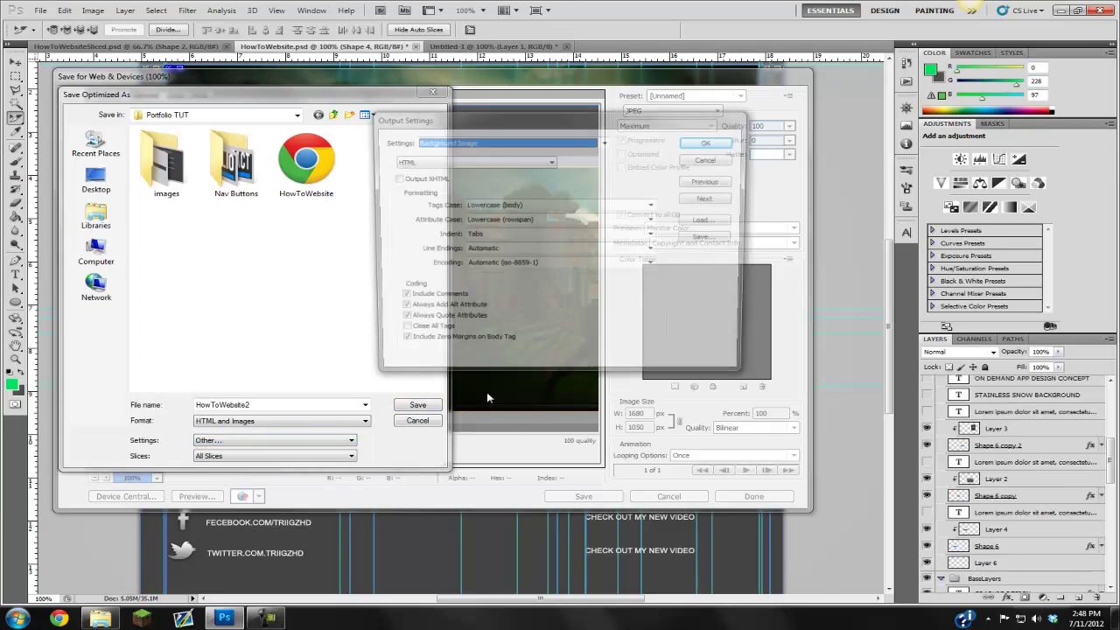
left_click(437, 162)
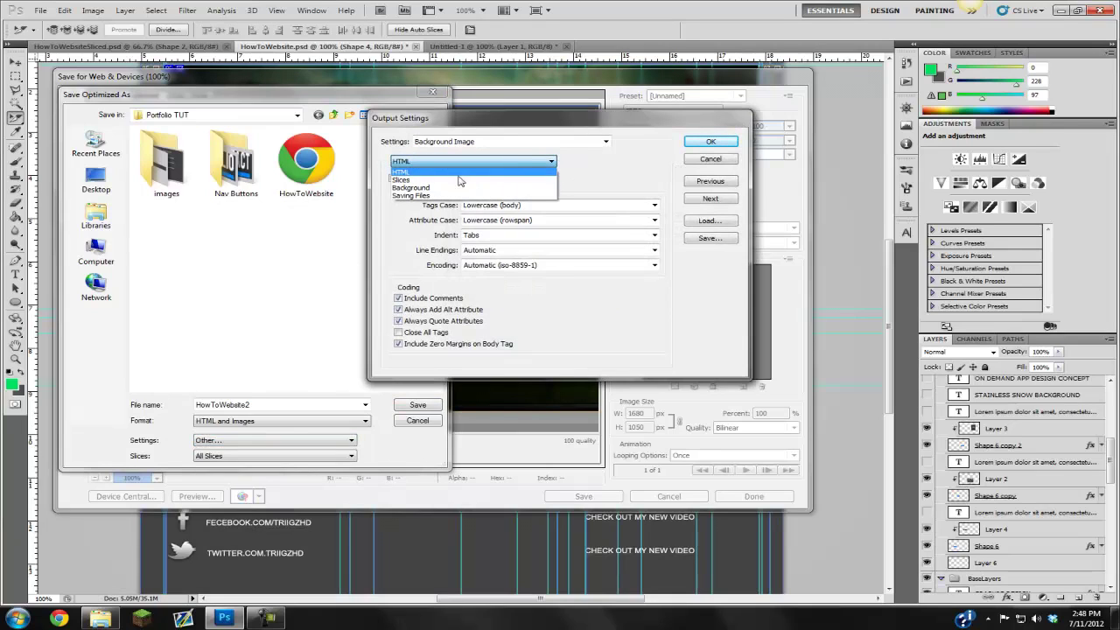
left_click(471, 179)
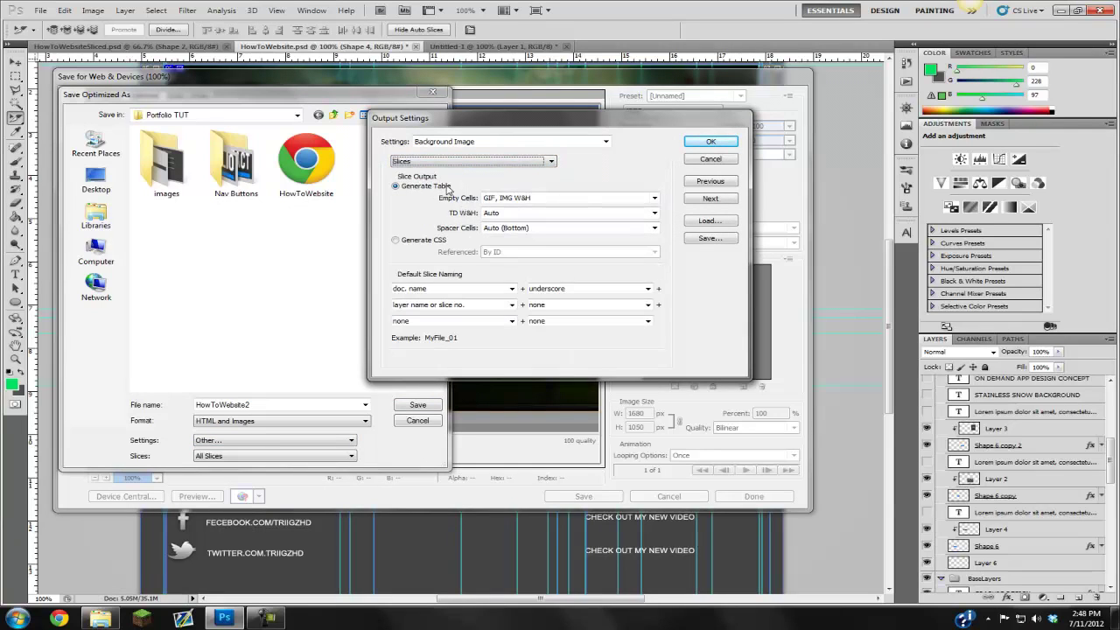
- Keep the Background Image preset with Generate Table as the slice output and accept the output settings
left_click(555, 145)
left_click(616, 133)
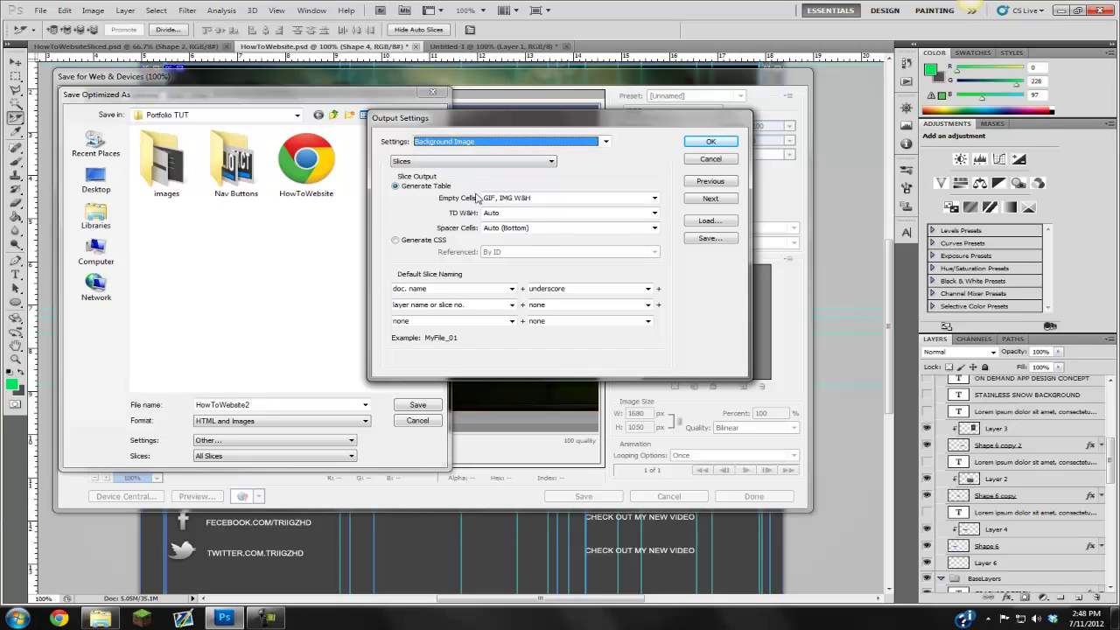
left_click(405, 243)
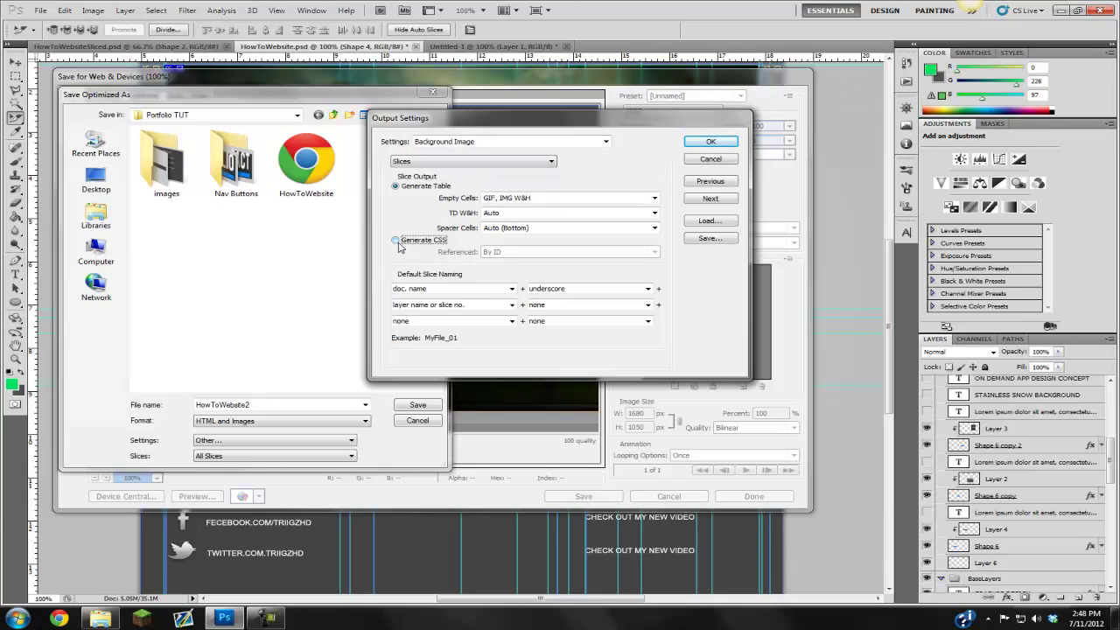
left_click(405, 186)
left_click(711, 142)
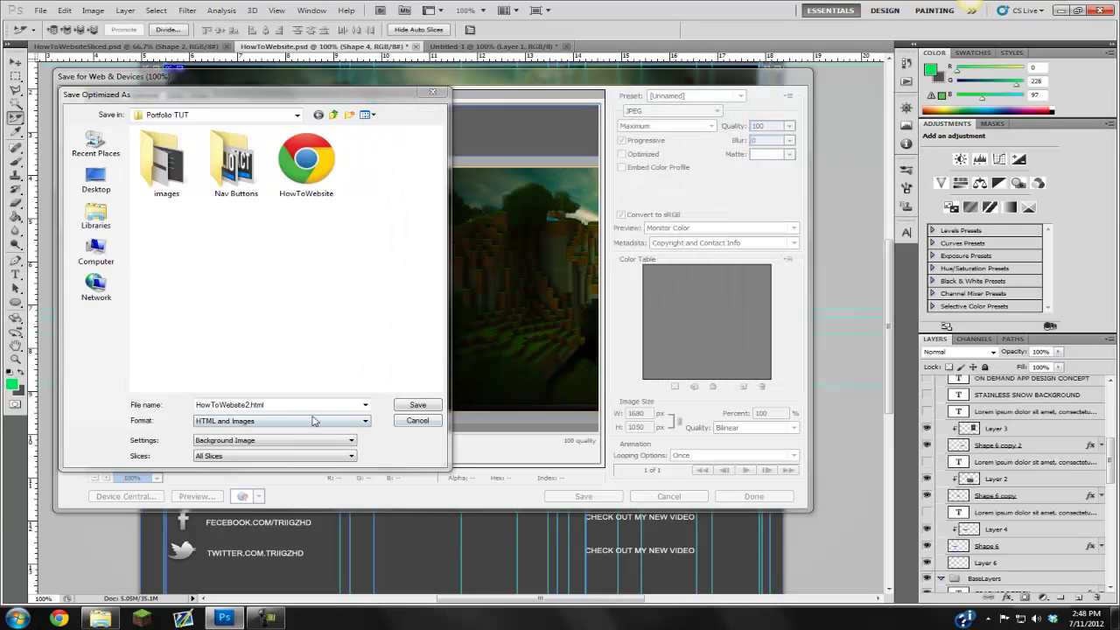
- Export all slices with the page and replace the existing spacer.gif
left_click(232, 457)
left_click(232, 465)
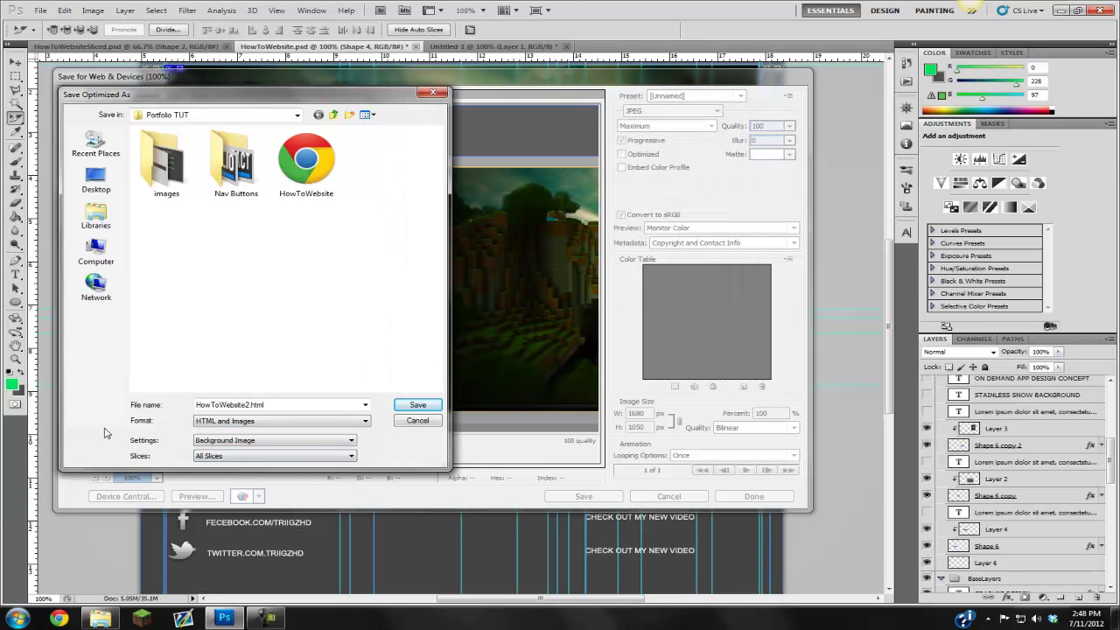
left_click(413, 405)
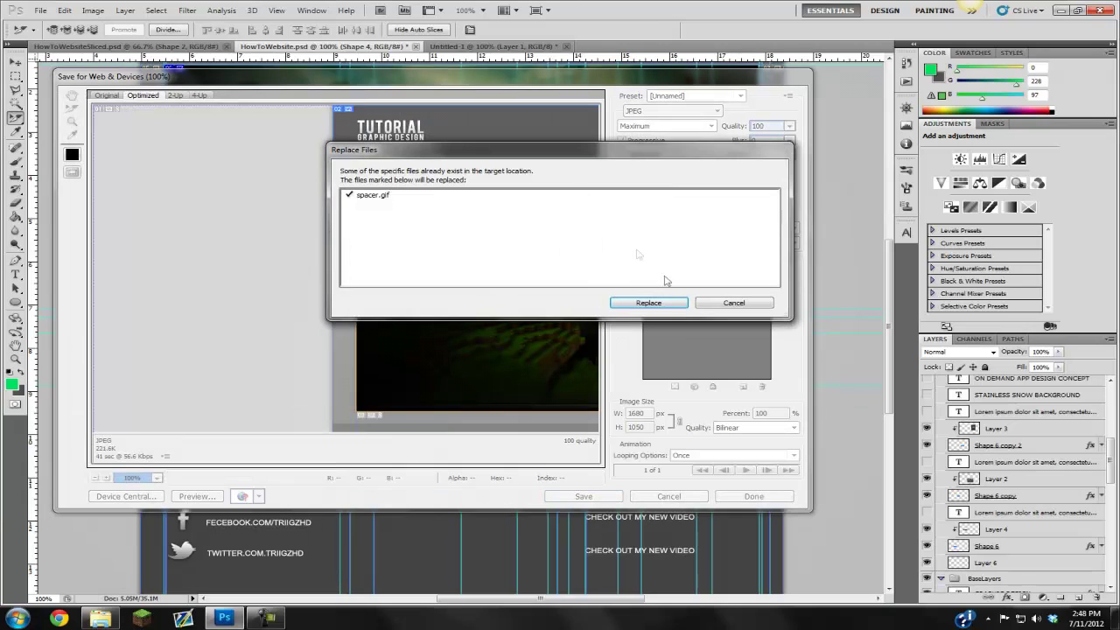
left_click(649, 304)
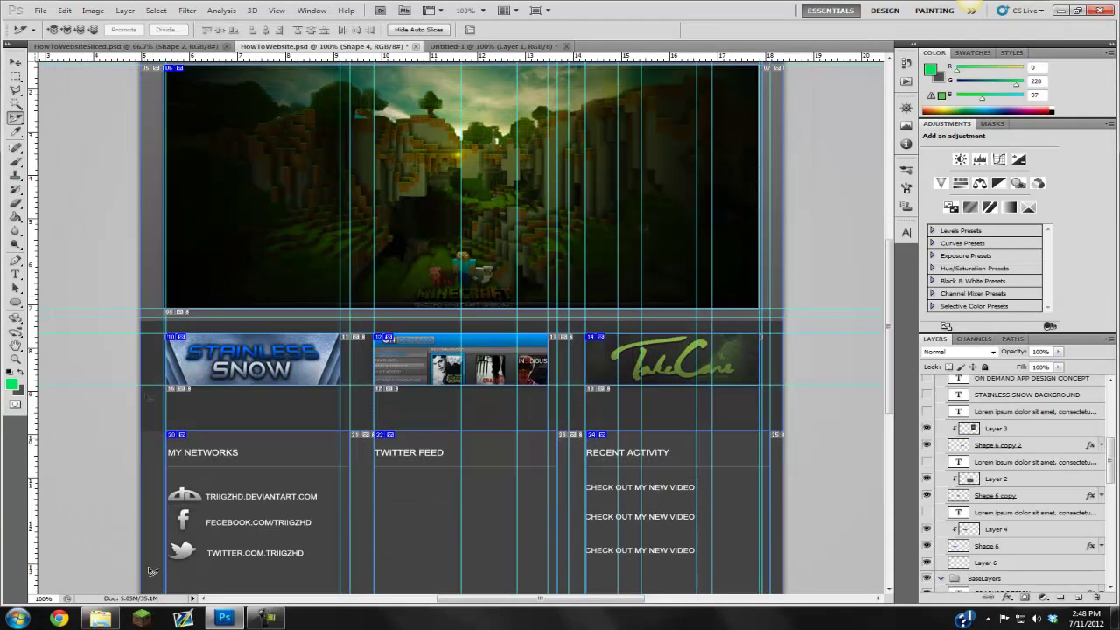
- Set the document's zoom to 66.7% to view the whole sliced layout
mouse_move(100, 618)
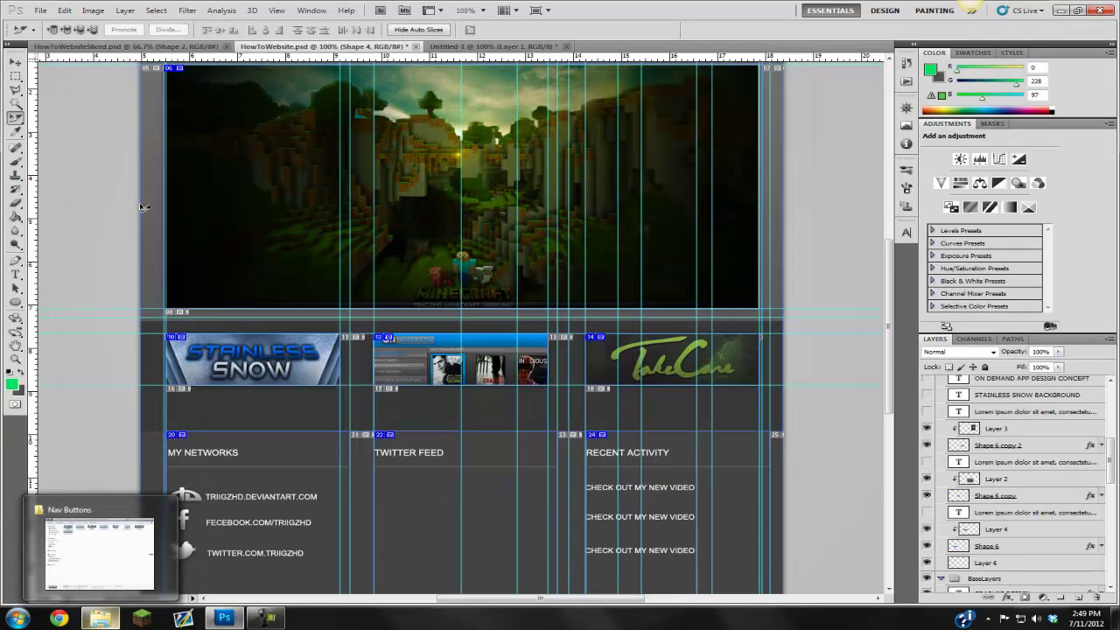
left_click_drag(294, 408, 495, 409)
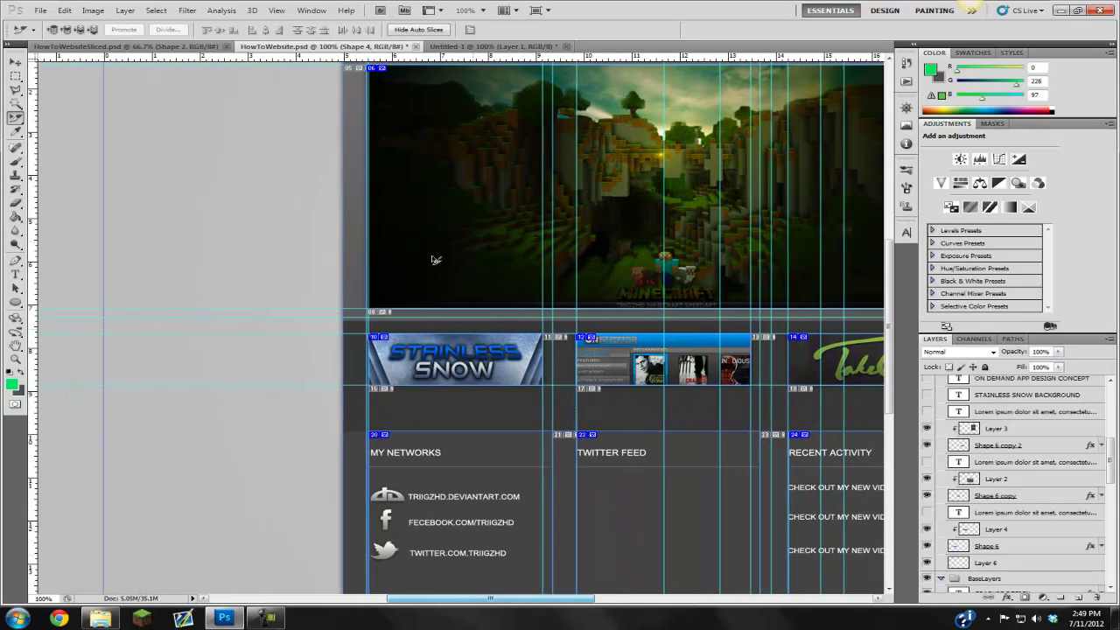
left_click(43, 598)
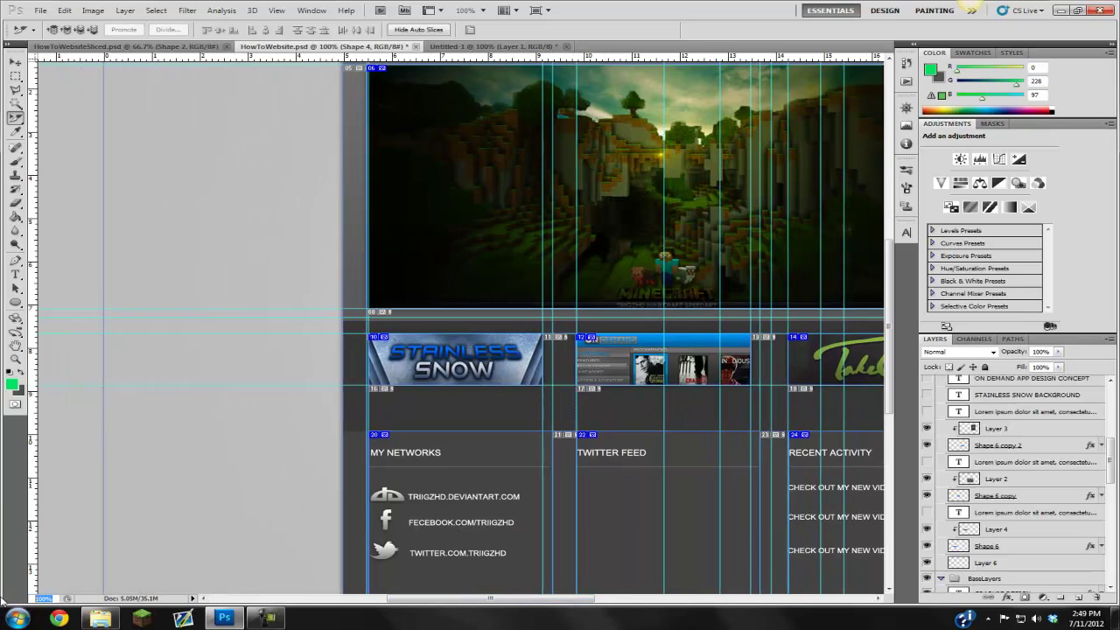
type("66.7")
key("Return")
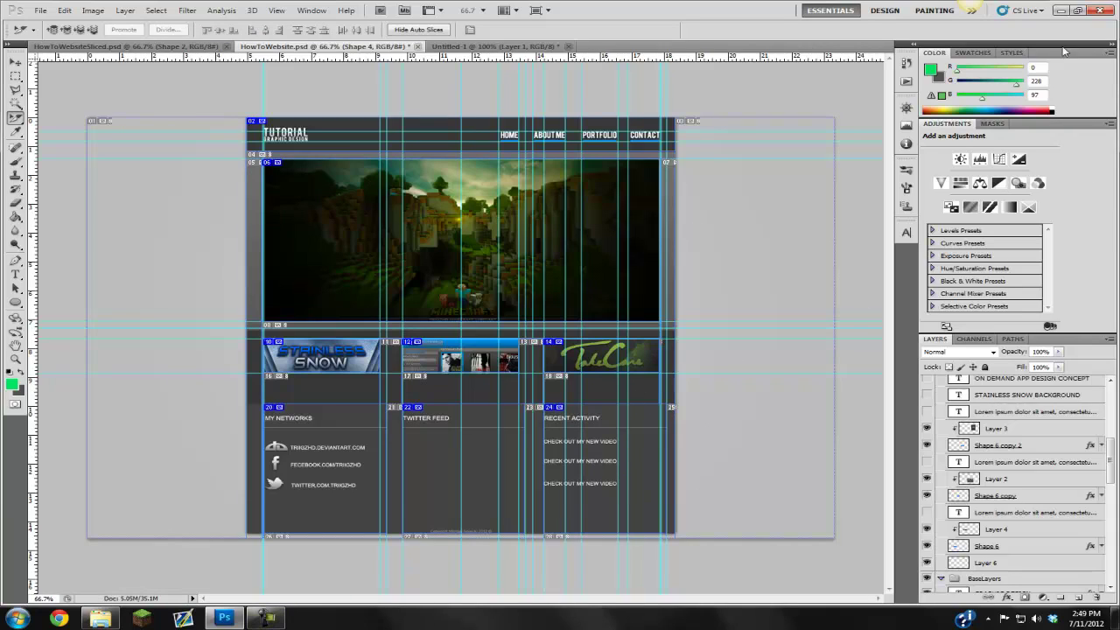
- Minimize Photoshop and launch Adobe Dreamweaver from the desktop
left_click(267, 618)
left_click(267, 618)
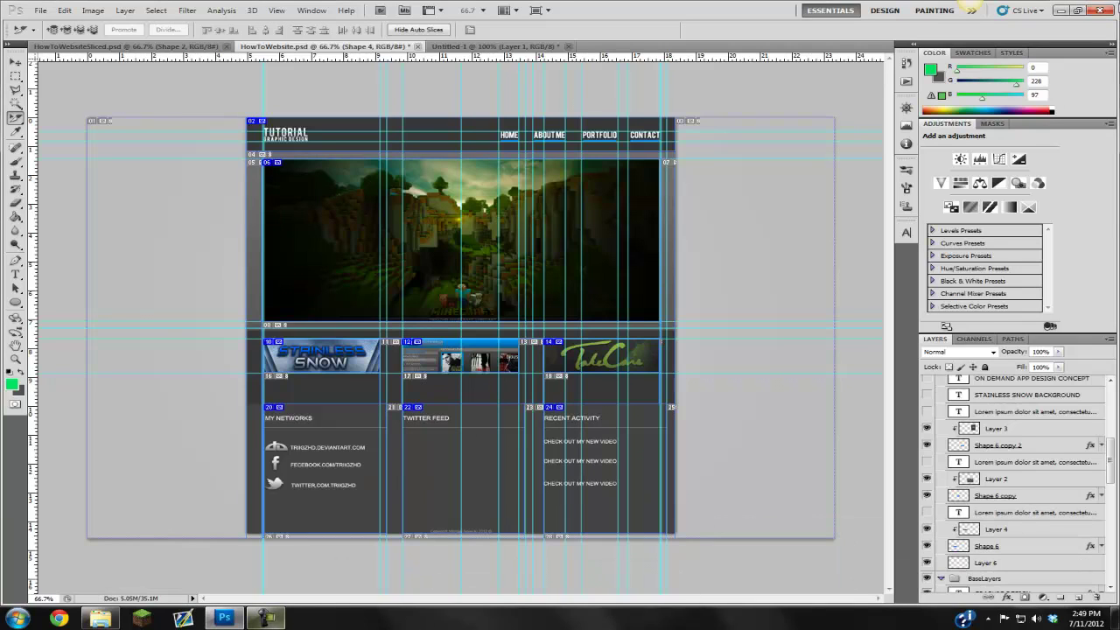
left_click(1060, 11)
left_click(540, 576)
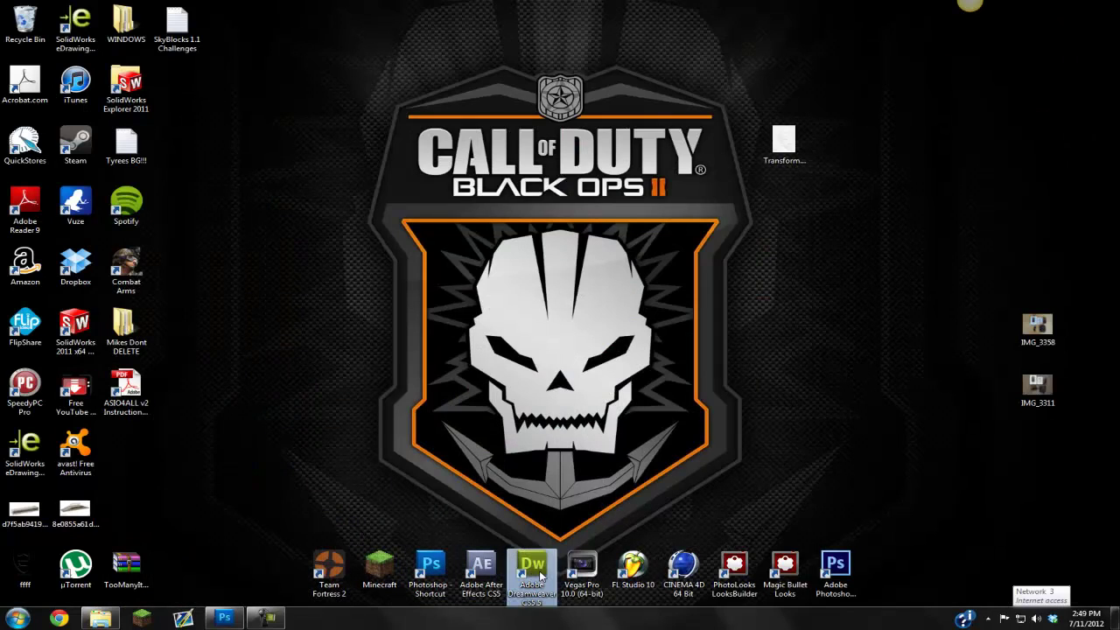
left_click(267, 618)
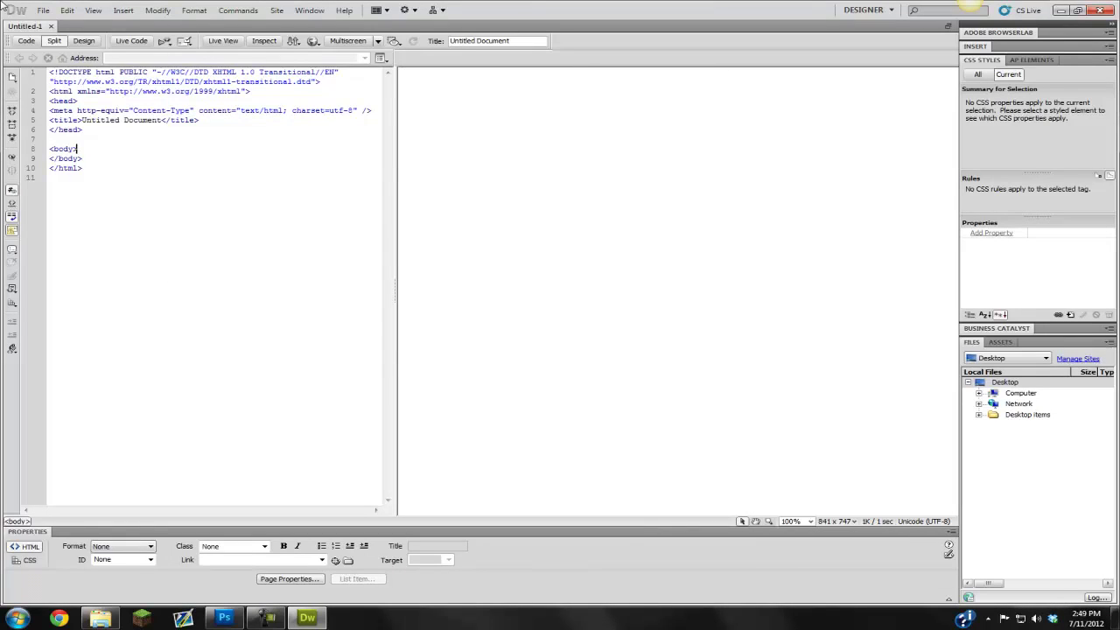
- Open the exported HowToWebsite2 page from the Portfolio TUT folder
left_click(44, 10)
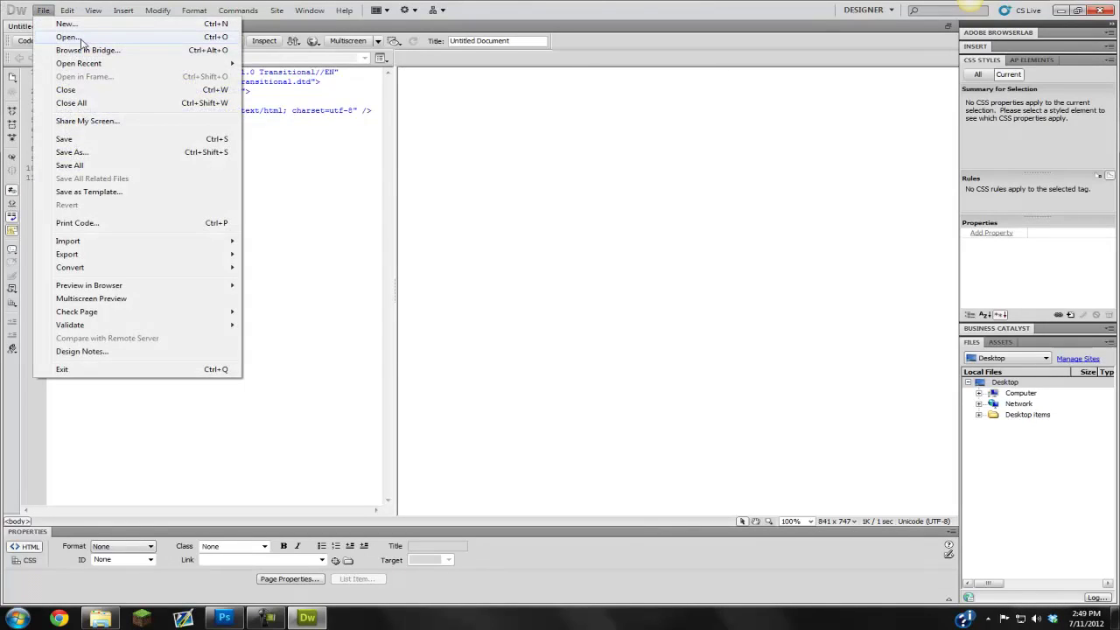
left_click(66, 37)
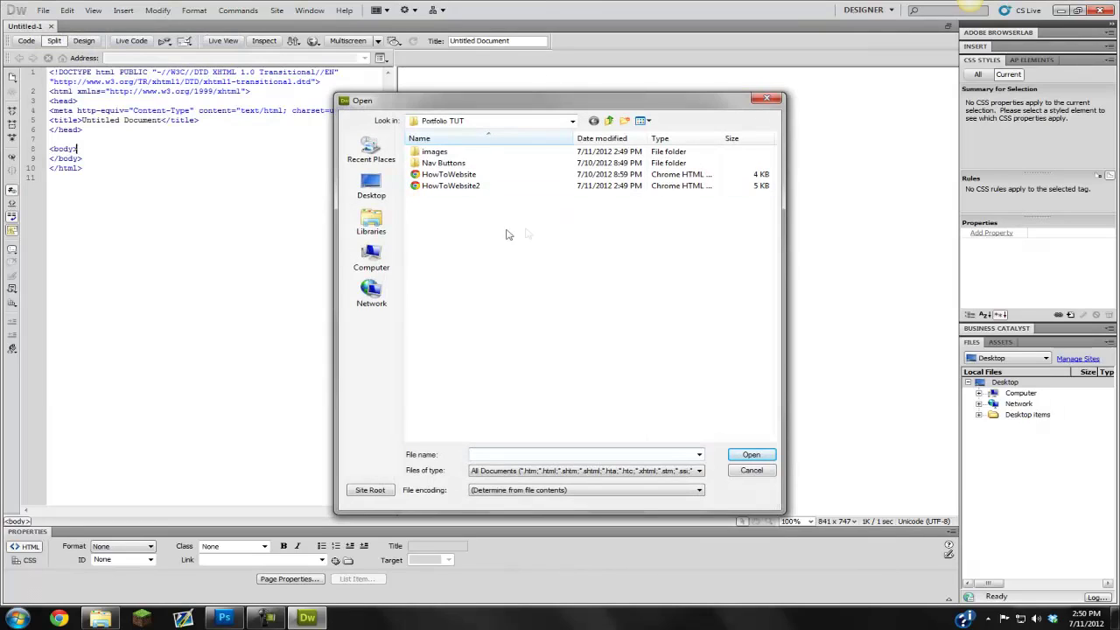
left_click(484, 187)
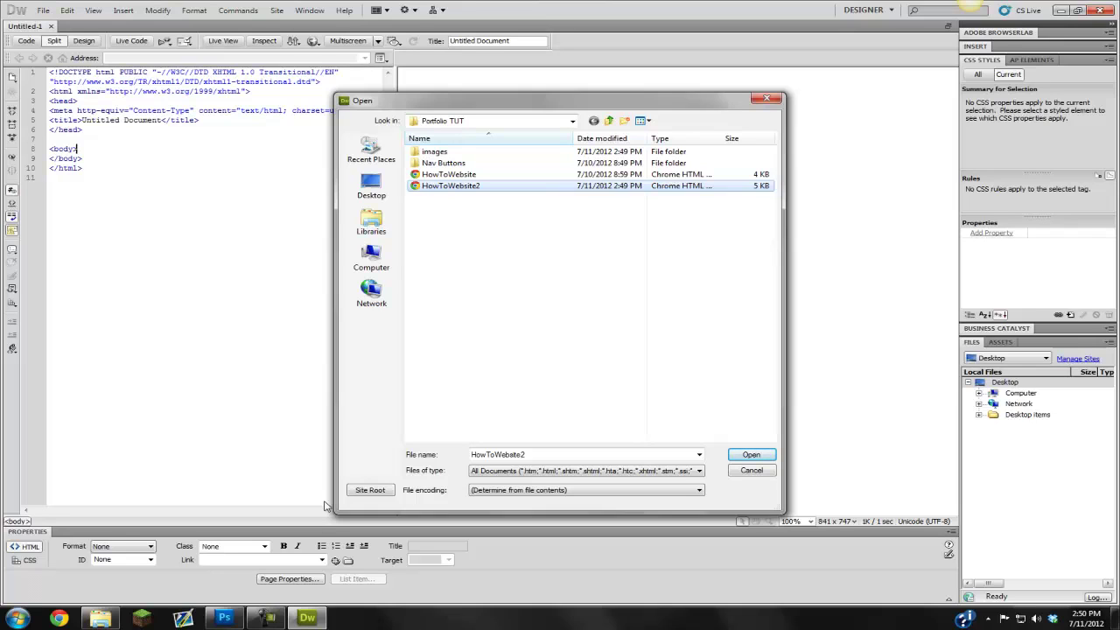
left_click_drag(569, 109, 543, 110)
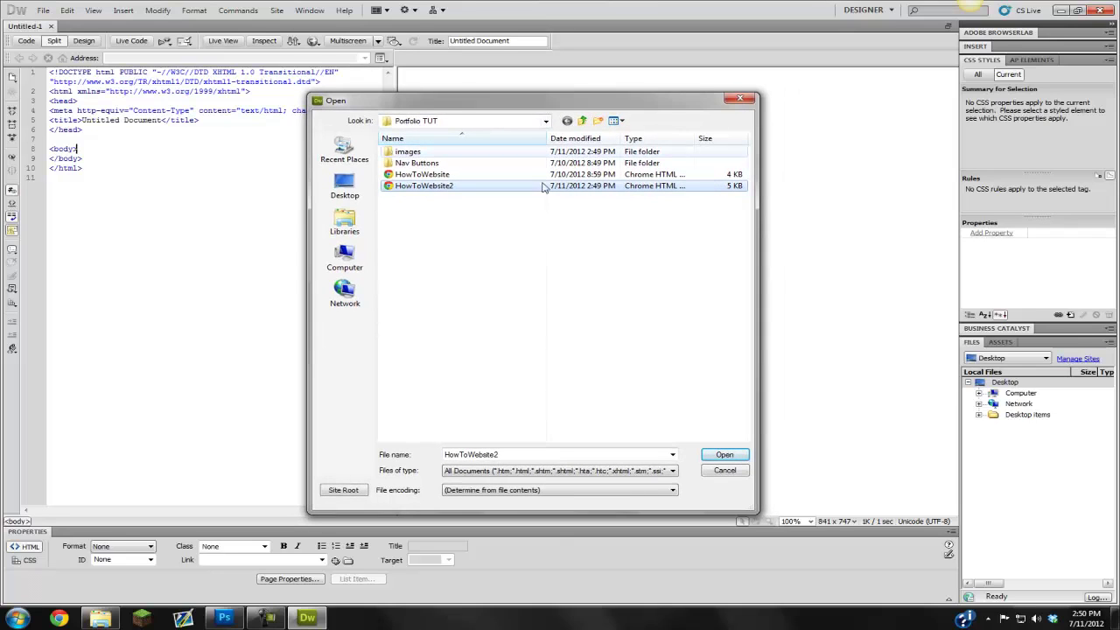
left_click(724, 456)
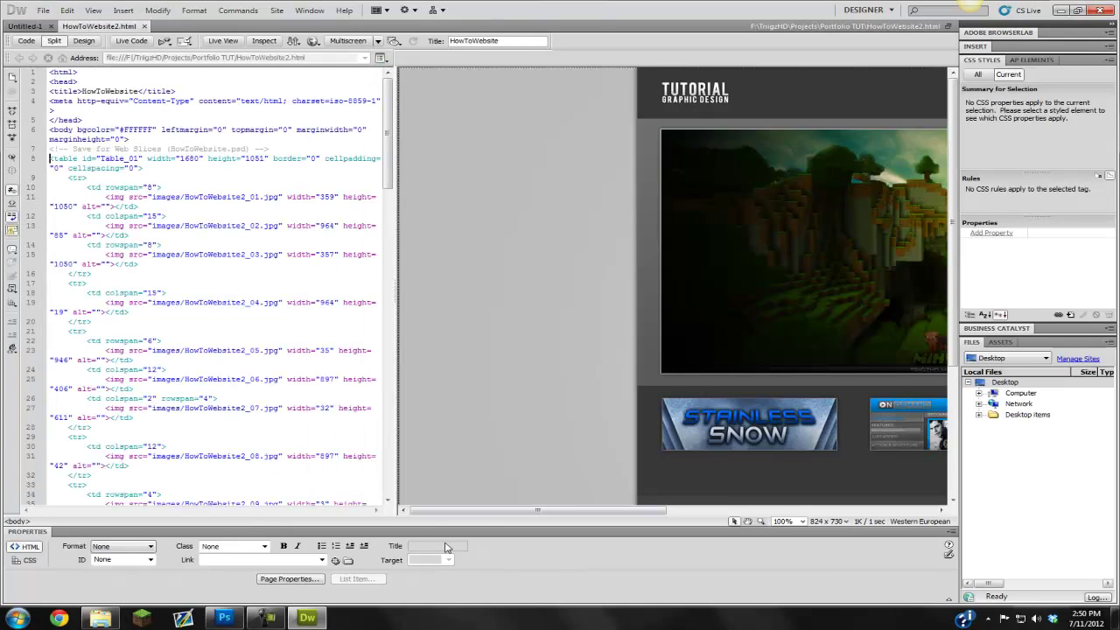
- Narrow the code view so the design view shows the full width of the page layout
left_click_drag(446, 510, 584, 510)
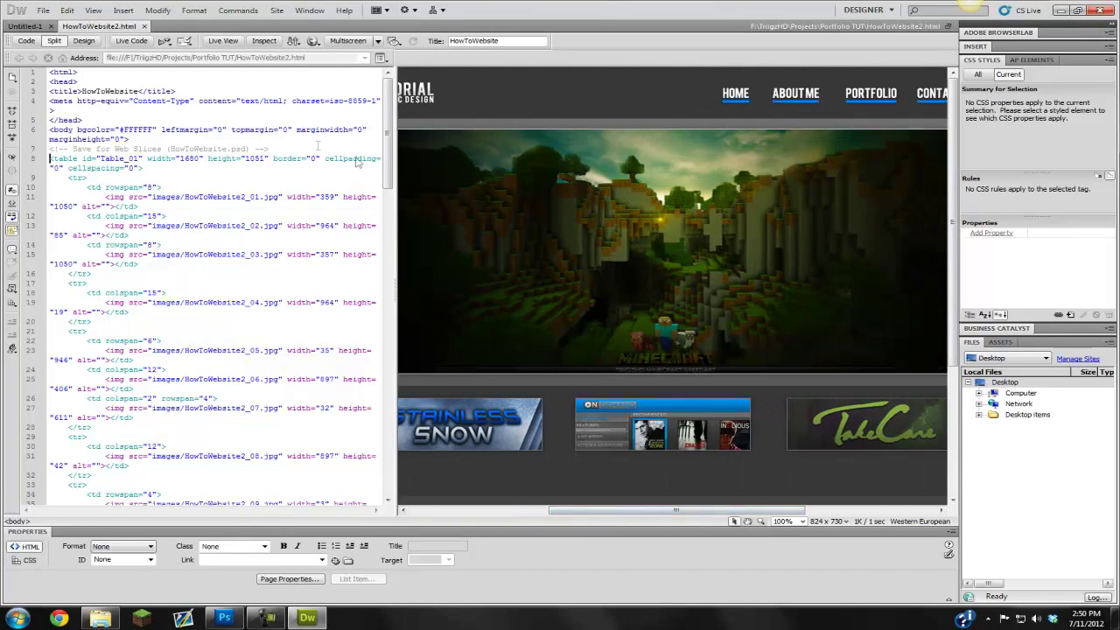
left_click_drag(374, 225, 143, 219)
left_click_drag(452, 511, 409, 511)
- Examine how the page is sliced by selecting the banner, header, thumbnail and footer column images, and review the layout from header to footer
left_click(401, 277)
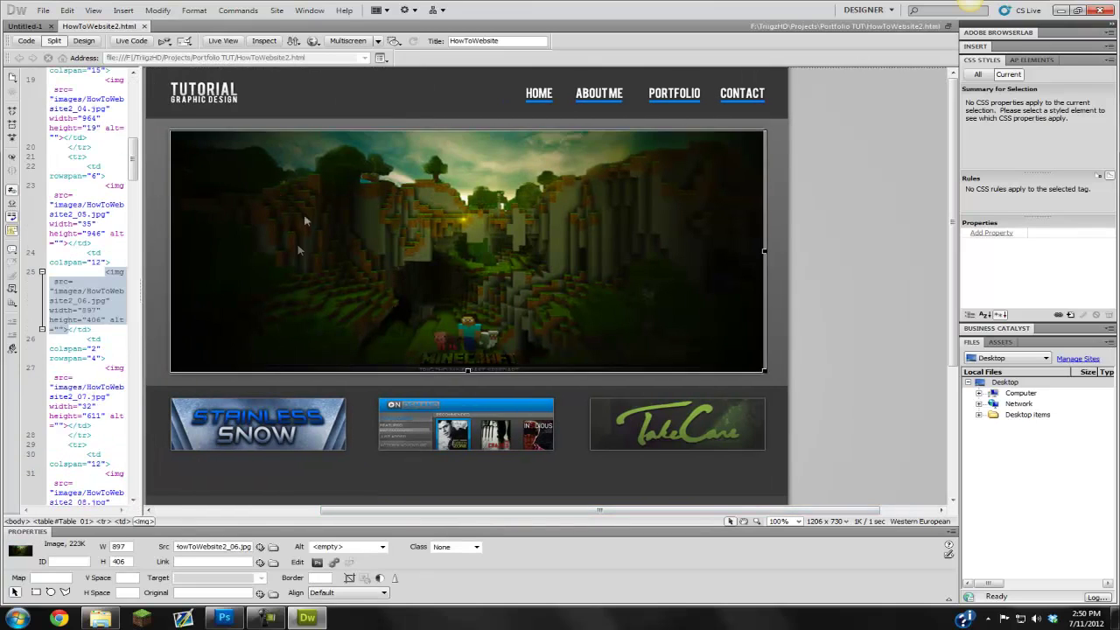
left_click(378, 102)
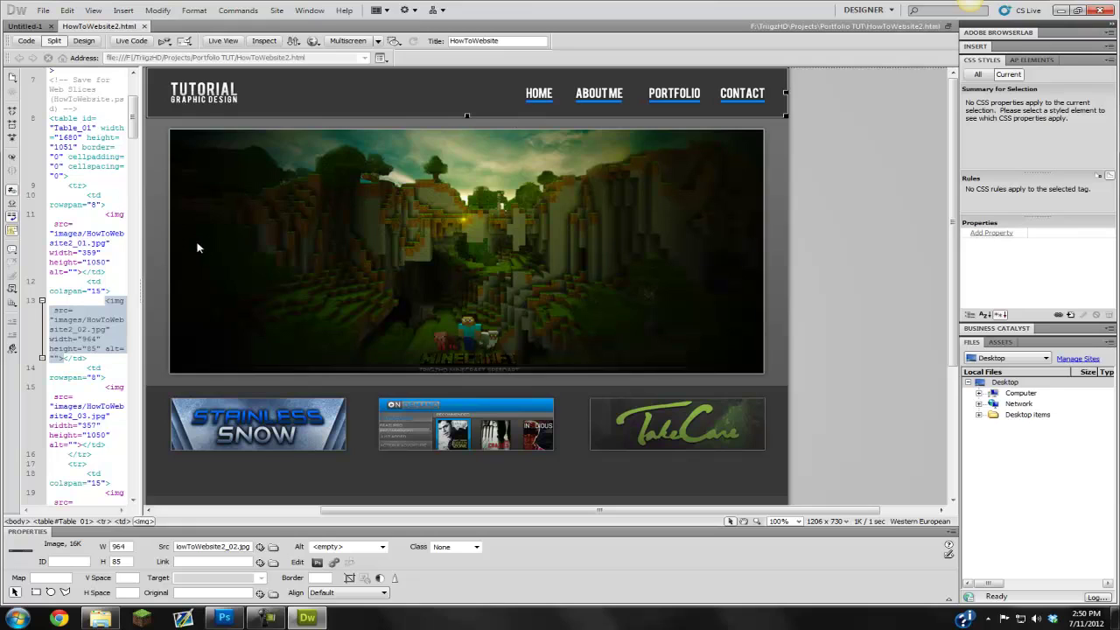
left_click(259, 255)
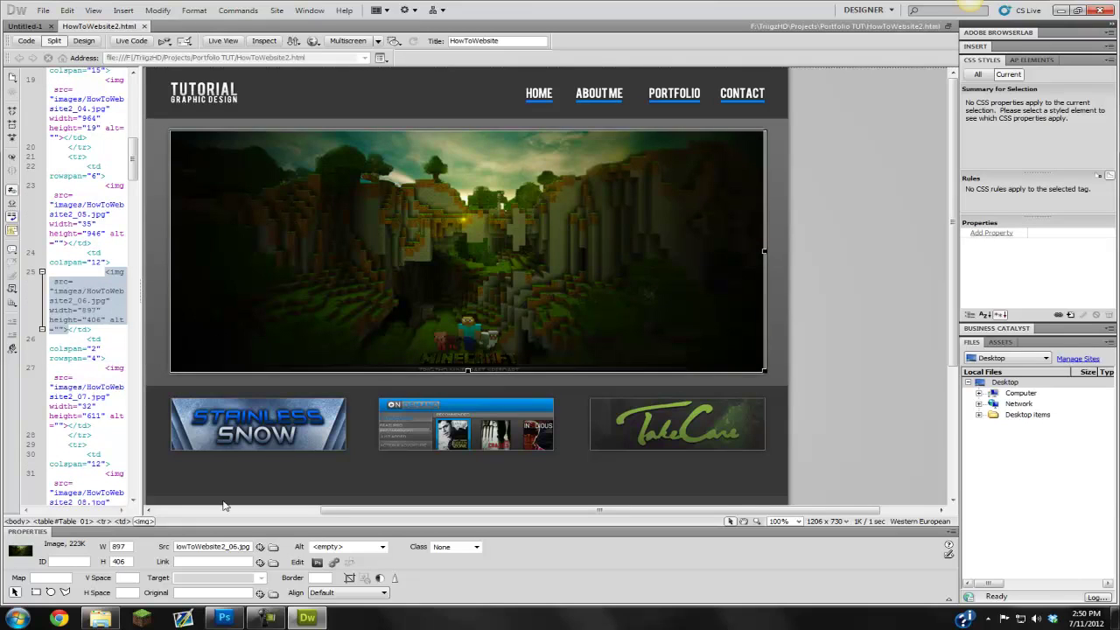
left_click(254, 433)
scroll(584, 371, "down", 4)
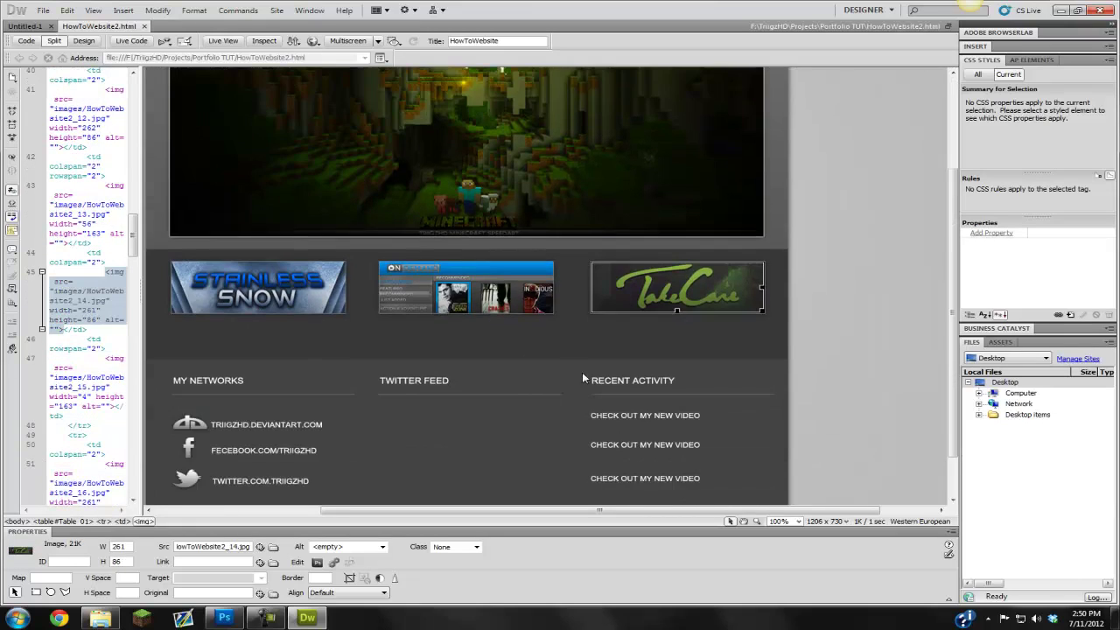
left_click(351, 385)
left_click(453, 374)
left_click(686, 401)
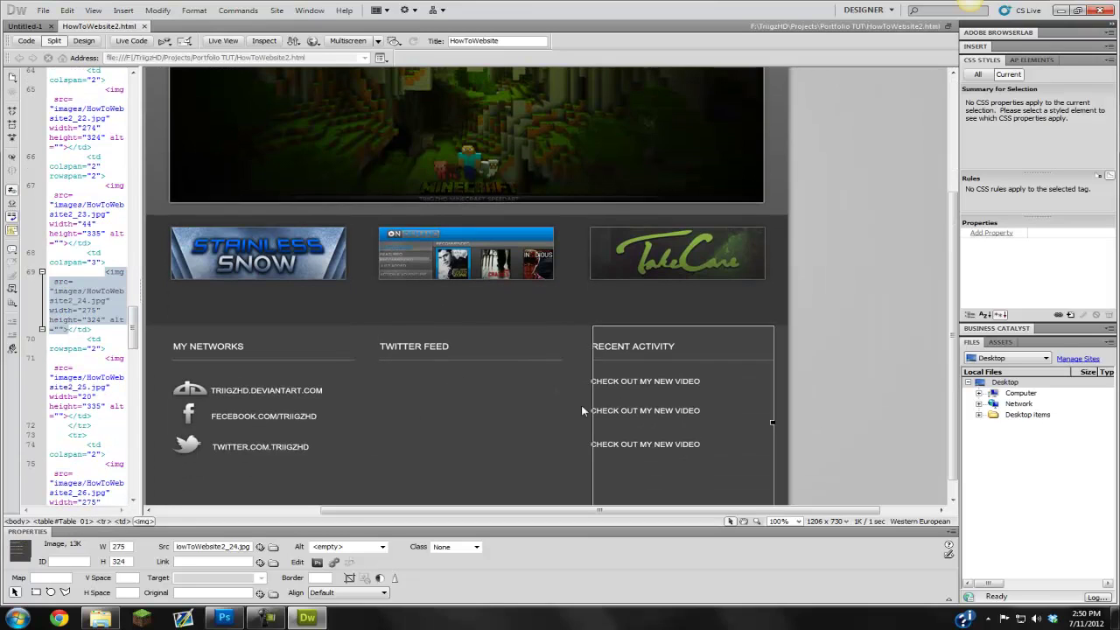
scroll(512, 368, "up", 4)
scroll(678, 433, "down", 1)
left_click(650, 403)
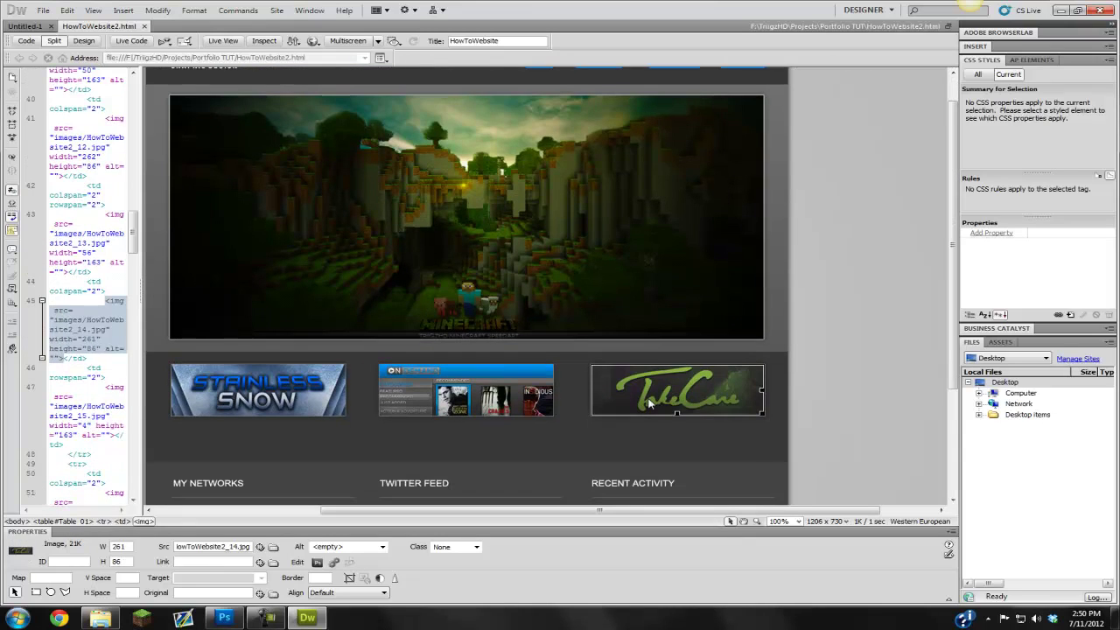
left_click_drag(530, 510, 474, 510)
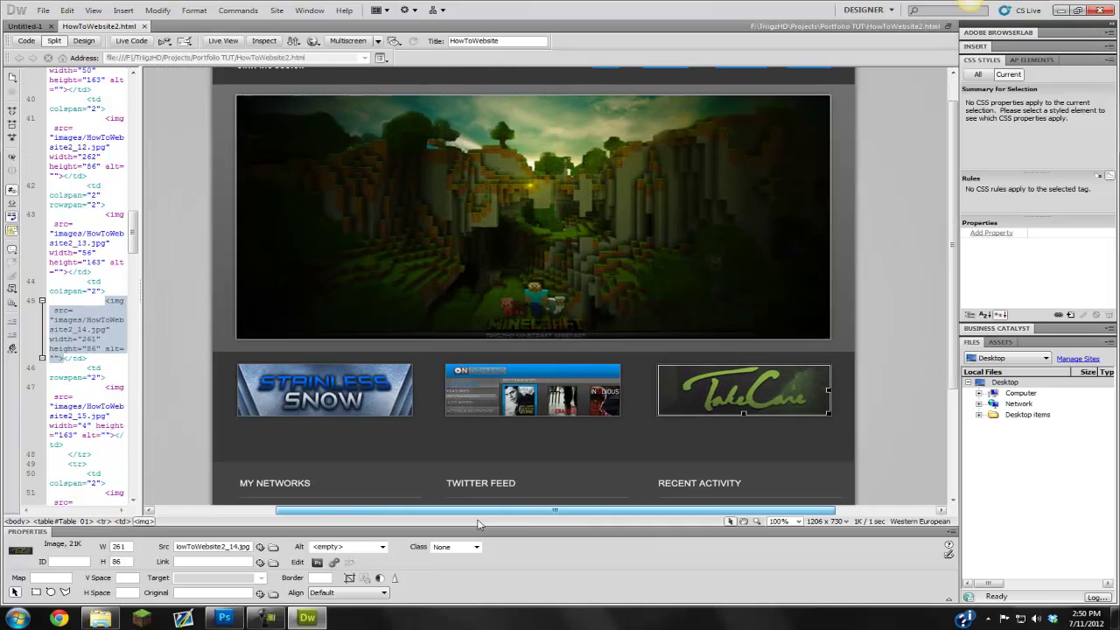
scroll(493, 428, "up", 1)
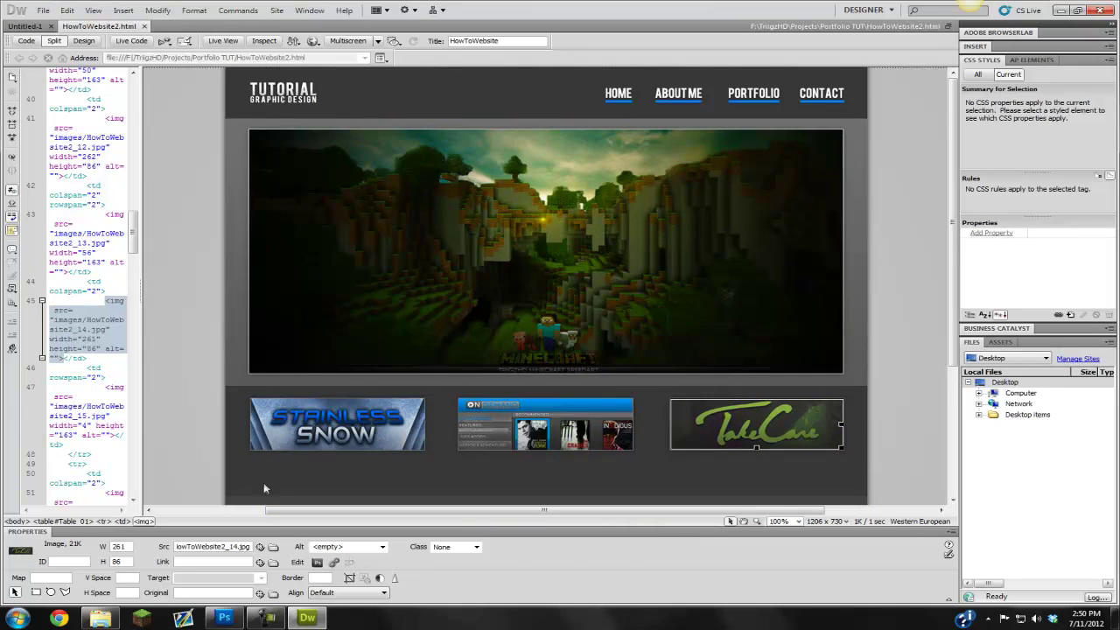
left_click_drag(477, 512, 387, 522)
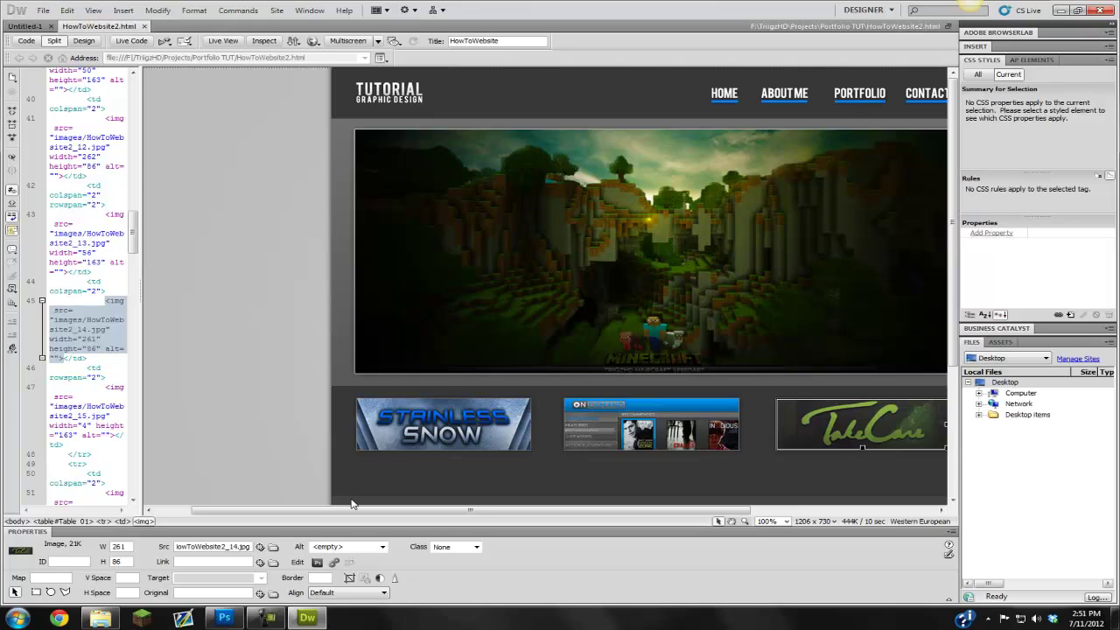
left_click_drag(337, 513, 426, 513)
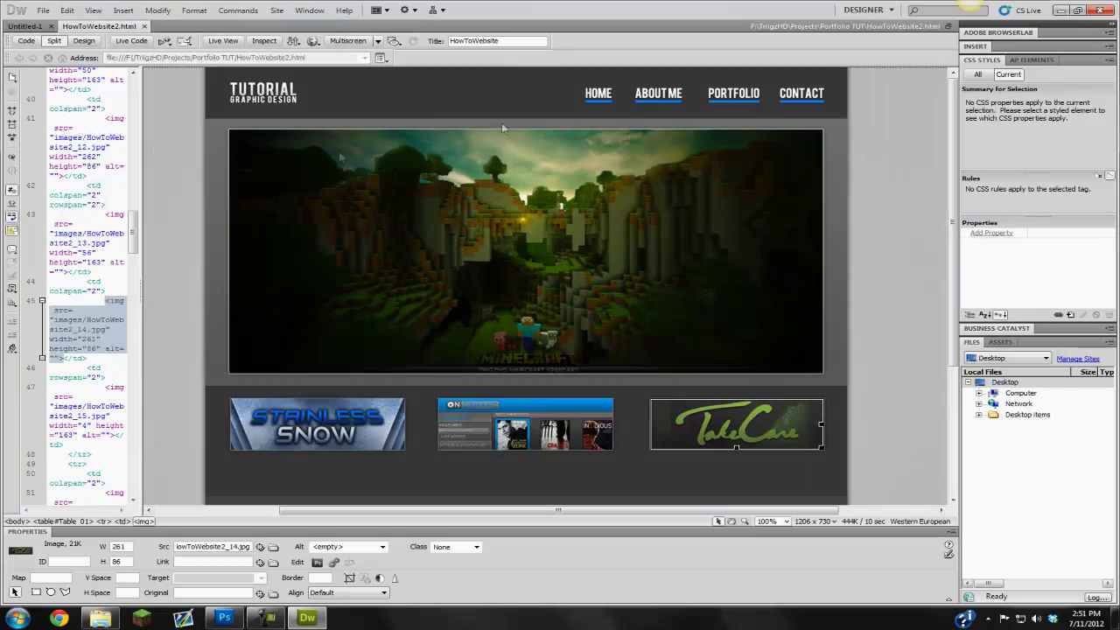
scroll(549, 357, "down", 5)
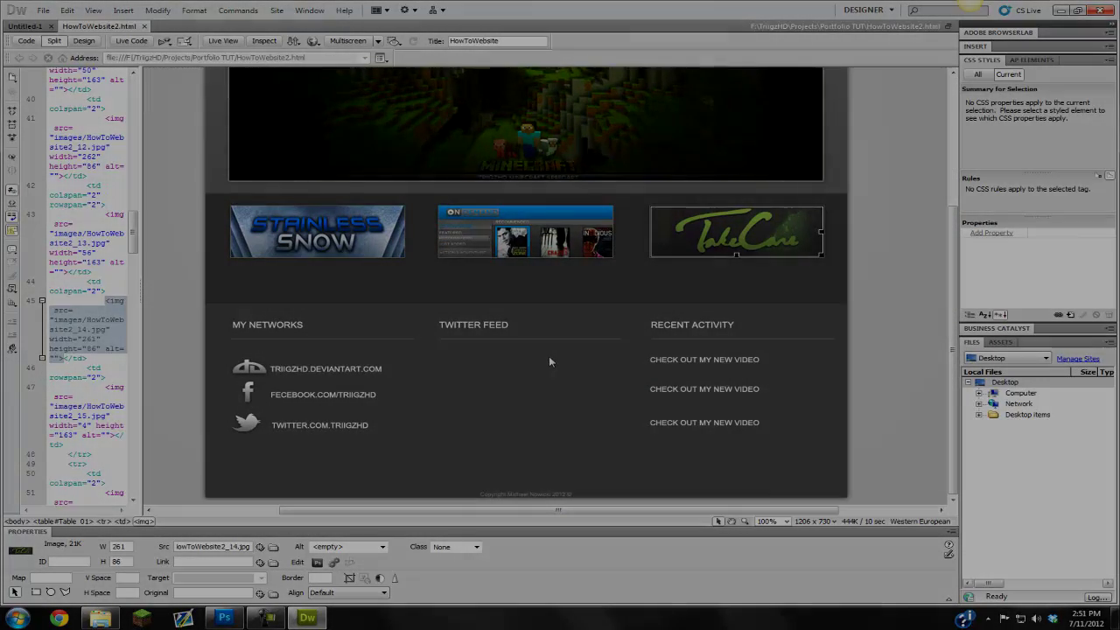